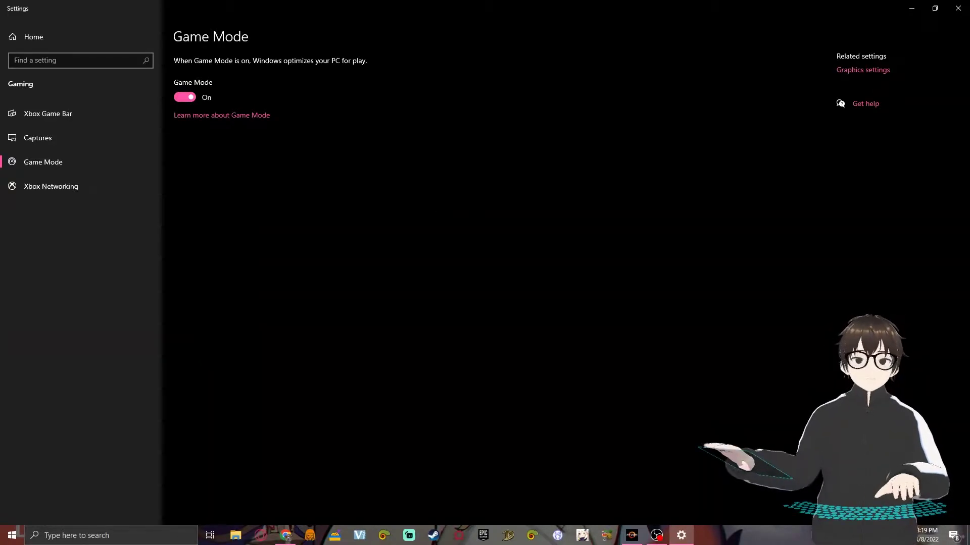
Step: Close the Game Mode settings and open the PointBlank folder under TITAN > GAMES > pebeh in File Explorer
{"action": "left_click", "coordinate": [965, 6]}
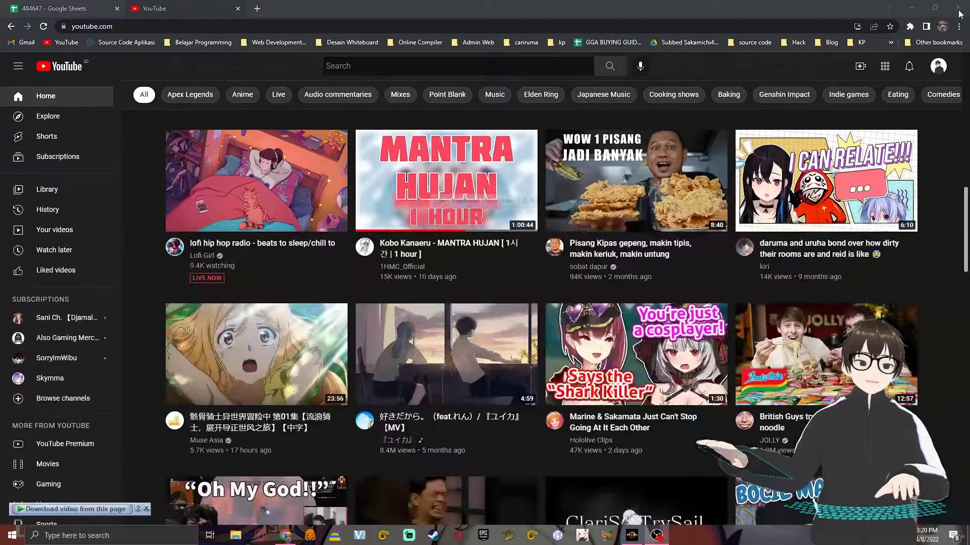
{"action": "left_click", "coordinate": [235, 535]}
{"action": "scroll", "coordinate": [472, 432], "scroll_direction": "down", "scroll_amount": 3}
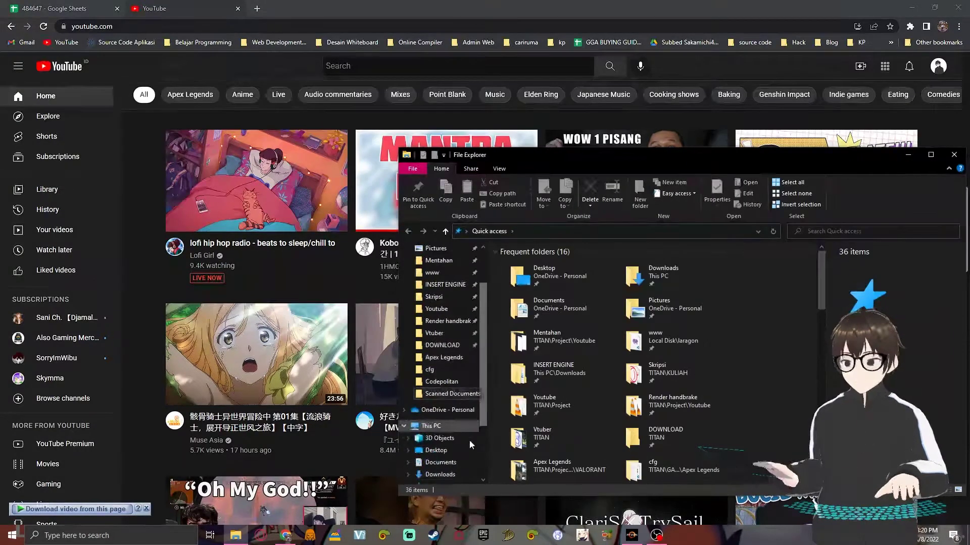
{"action": "scroll", "coordinate": [462, 451], "scroll_direction": "down", "scroll_amount": 1}
{"action": "left_click", "coordinate": [446, 453]}
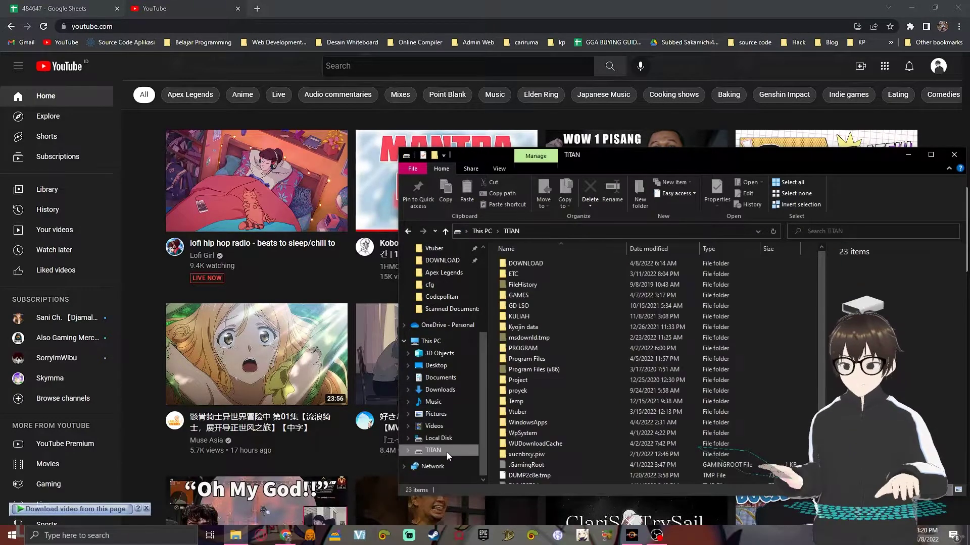
{"action": "double_click", "coordinate": [618, 292]}
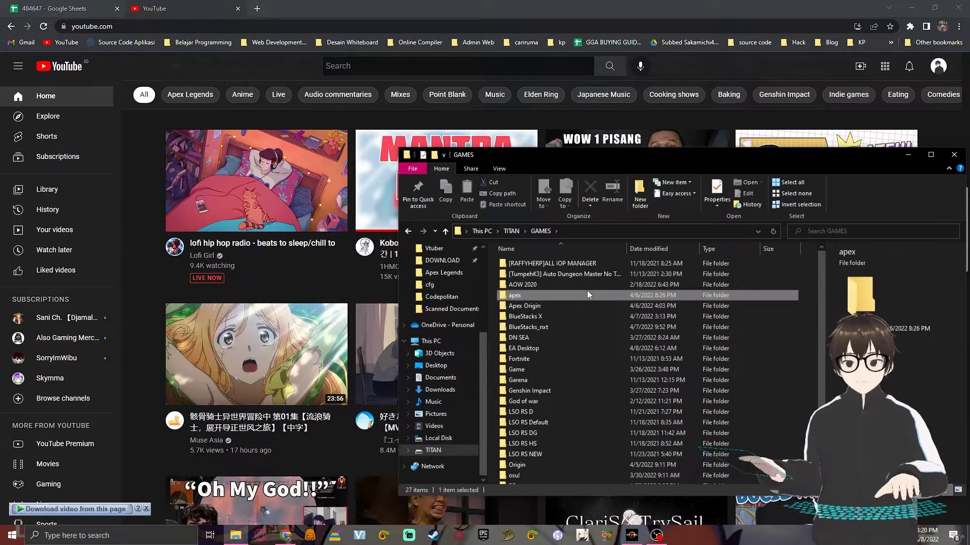
{"action": "scroll", "coordinate": [587, 291], "scroll_direction": "down", "scroll_amount": 2}
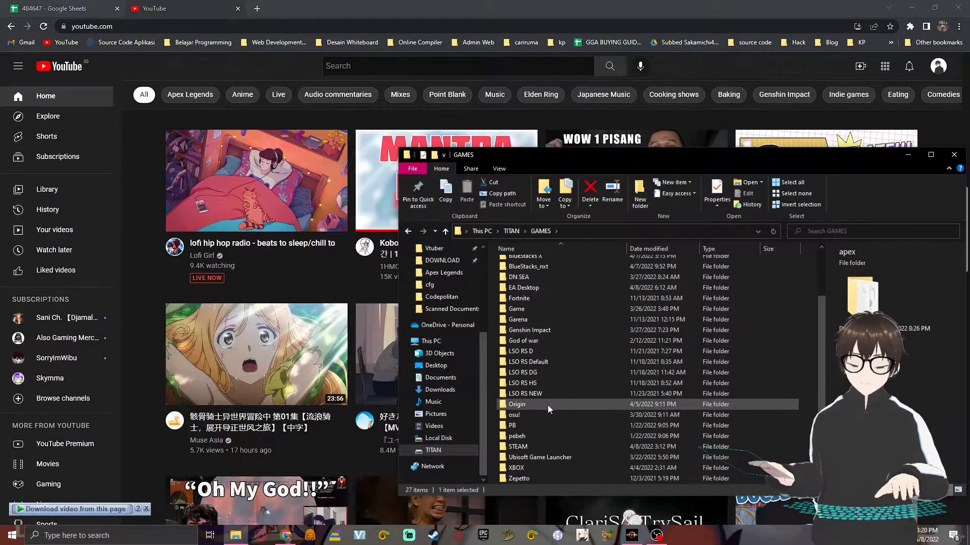
{"action": "double_click", "coordinate": [546, 435]}
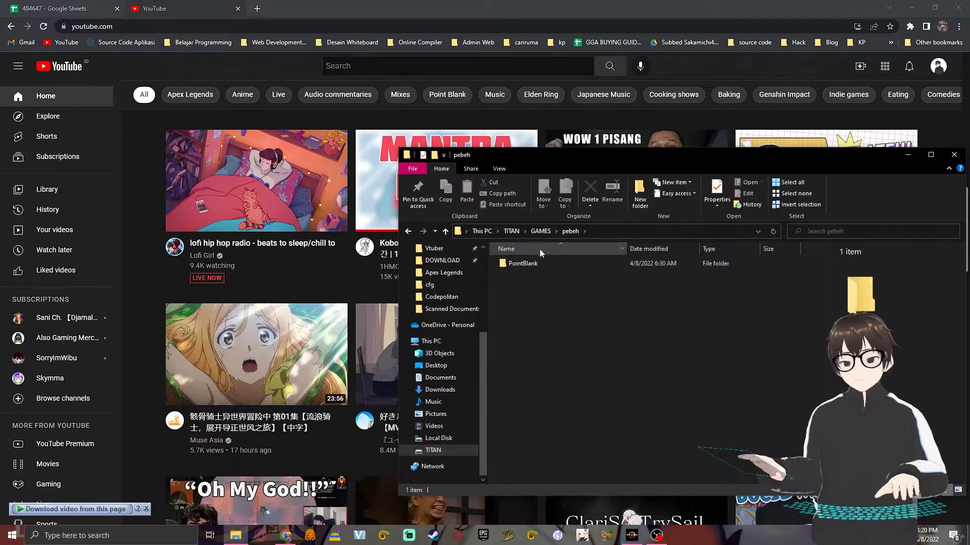
{"action": "double_click", "coordinate": [528, 264]}
Step: Find the PointBlank application in the game folder and view the compatibility settings in its properties
{"action": "left_click_drag", "start_coordinate": [580, 155], "coordinate": [398, 80]}
{"action": "scroll", "coordinate": [538, 302], "scroll_direction": "down", "scroll_amount": 10}
{"action": "left_click_drag", "start_coordinate": [640, 272], "coordinate": [653, 398]}
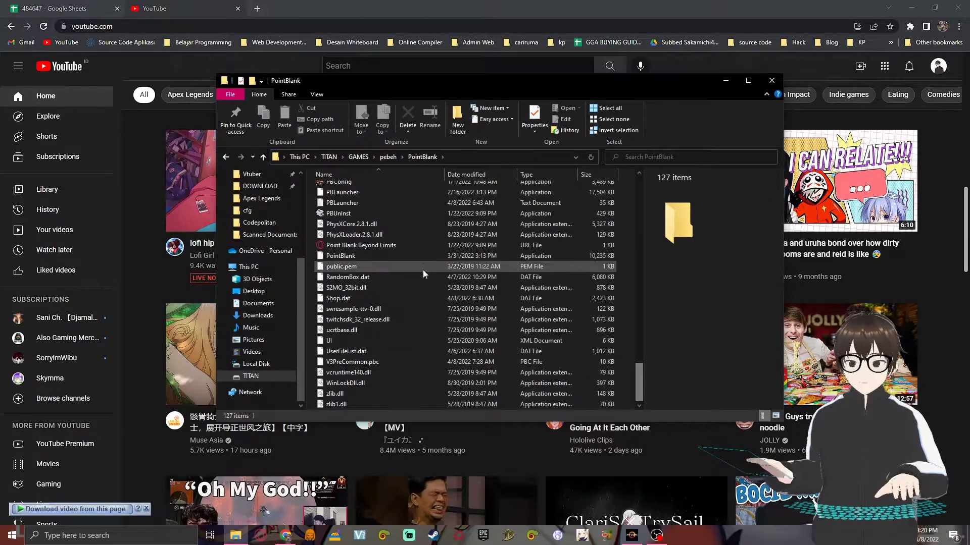
{"action": "scroll", "coordinate": [419, 253], "scroll_direction": "up", "scroll_amount": 2}
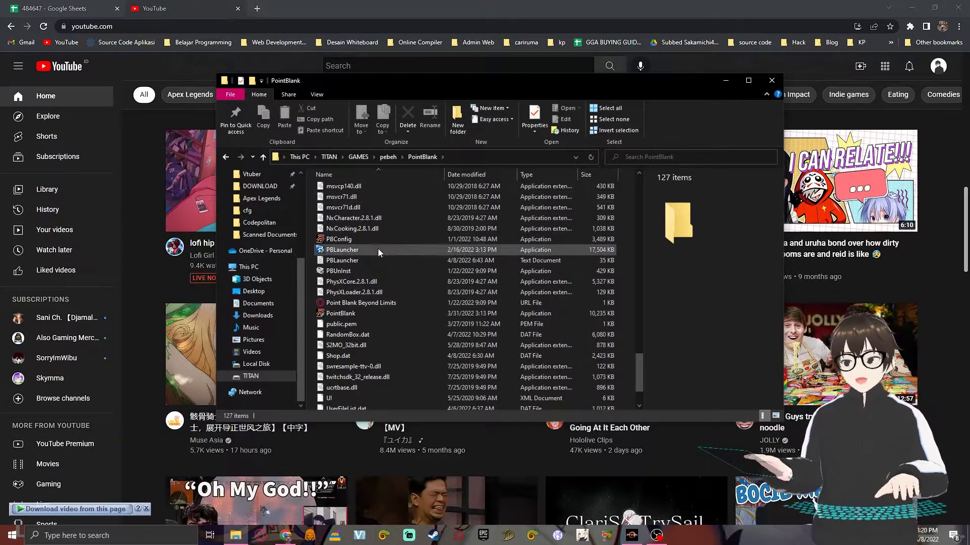
{"action": "left_click", "coordinate": [351, 313]}
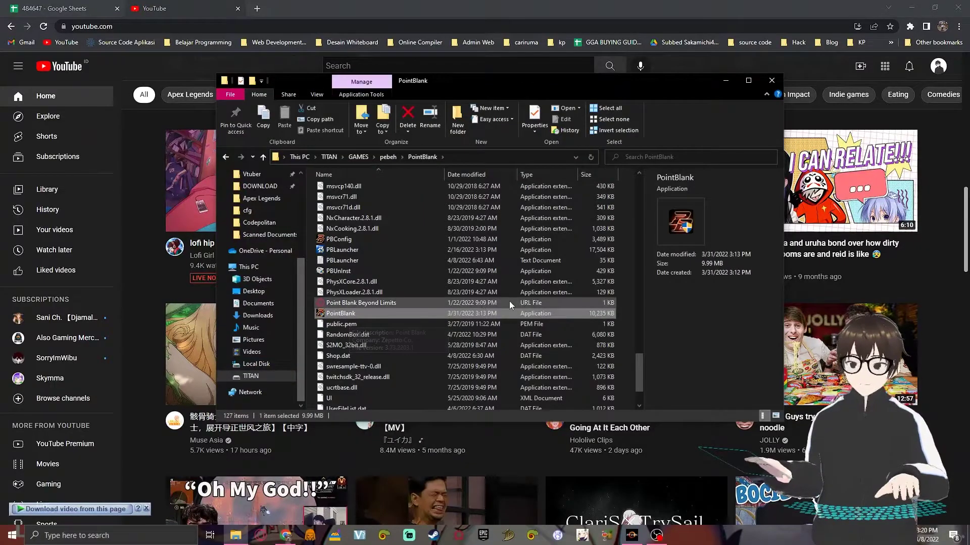
{"action": "right_click", "coordinate": [350, 317]}
{"action": "left_click", "coordinate": [369, 310]}
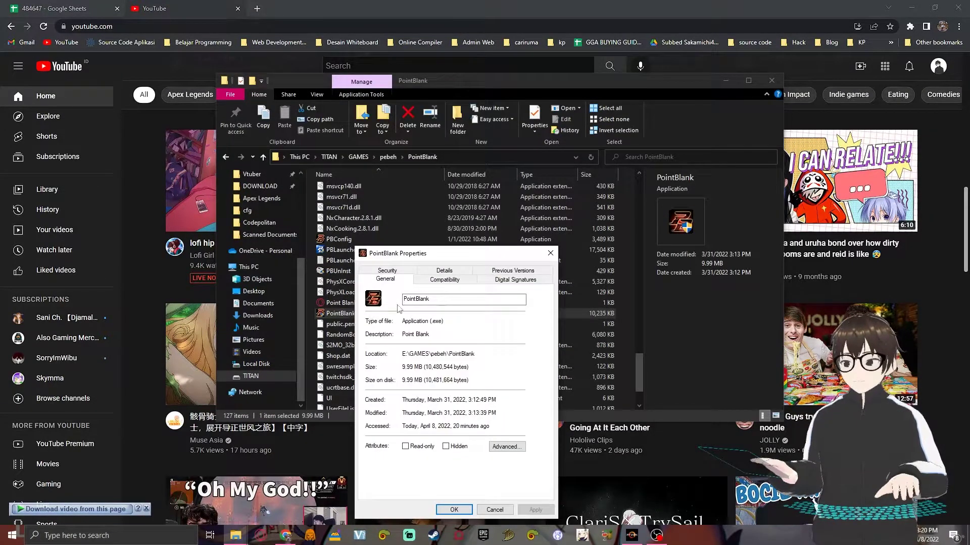
{"action": "left_click", "coordinate": [444, 280]}
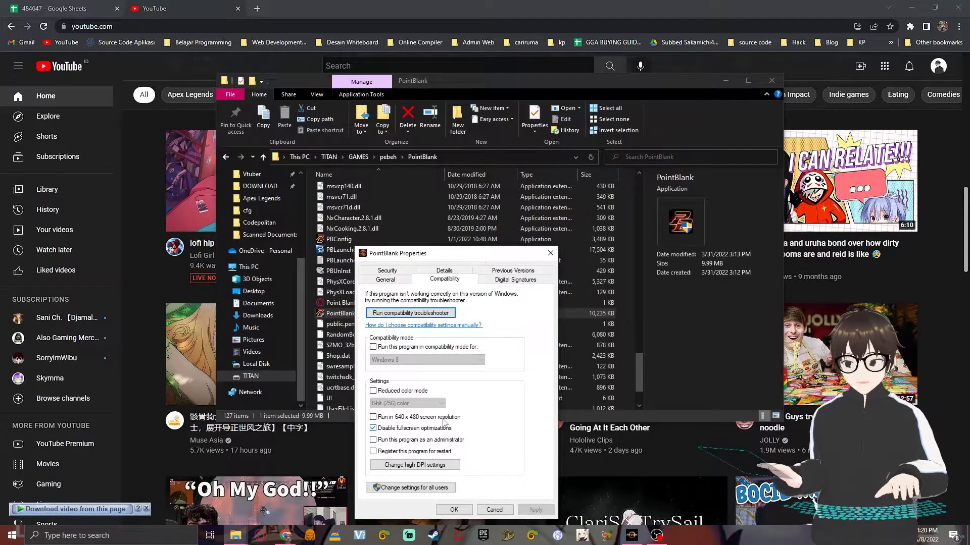
Step: Review PointBlank's high DPI scaling override settings, then close the properties without saving changes
{"action": "left_click", "coordinate": [432, 467]}
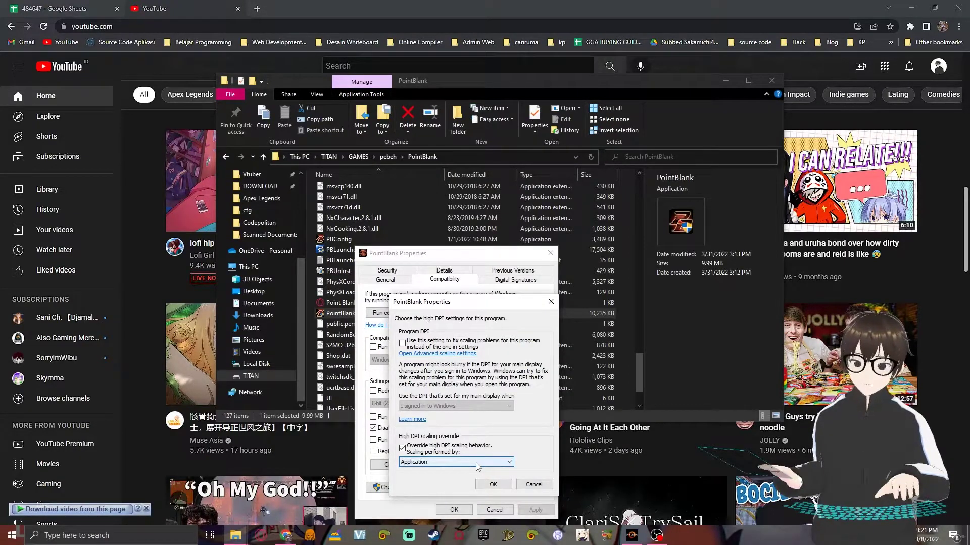
{"action": "left_click", "coordinate": [538, 485]}
{"action": "left_click", "coordinate": [496, 510]}
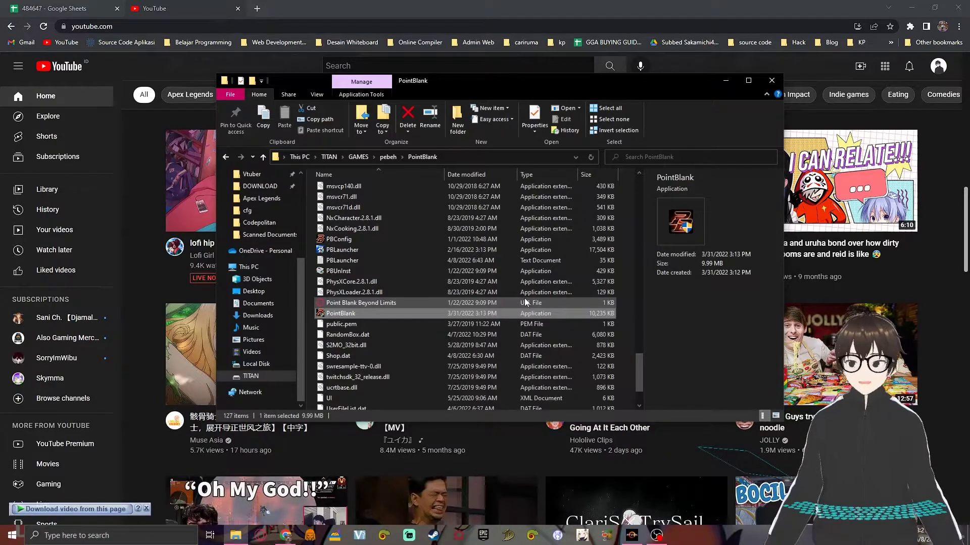
Step: Copy the full path of the PointBlank game folder
{"action": "scroll", "coordinate": [462, 292], "scroll_direction": "up", "scroll_amount": 3}
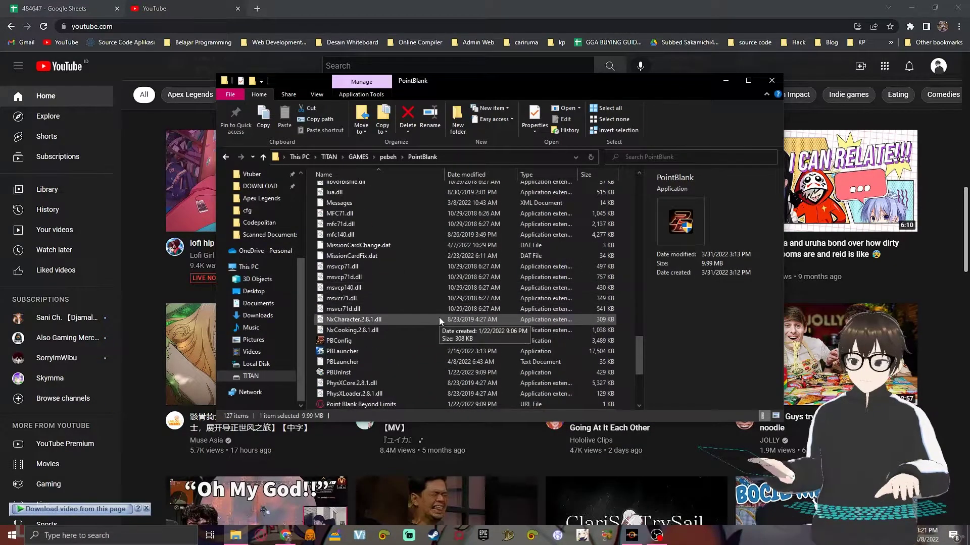
{"action": "scroll", "coordinate": [439, 317], "scroll_direction": "down", "scroll_amount": 2}
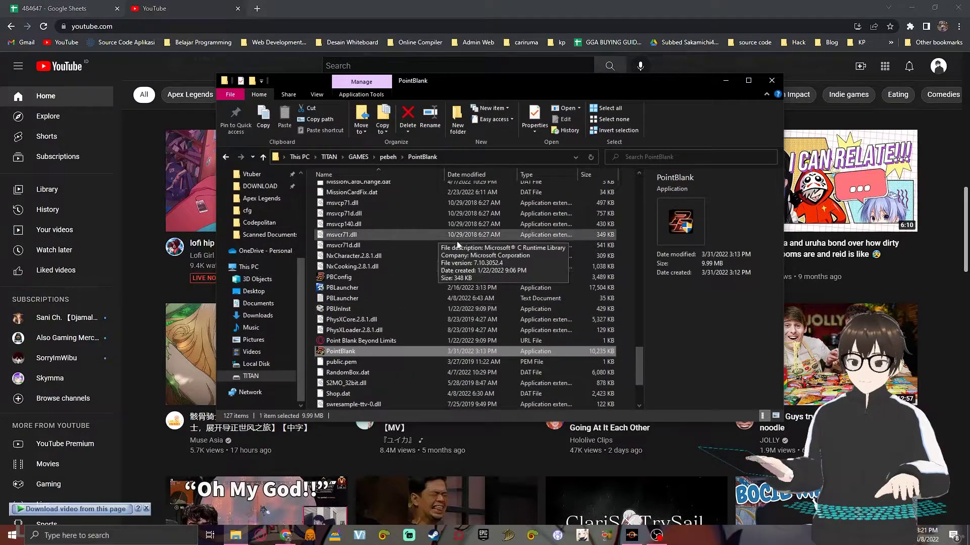
{"action": "left_click", "coordinate": [471, 154]}
{"action": "key", "text": "ctrl+c"}
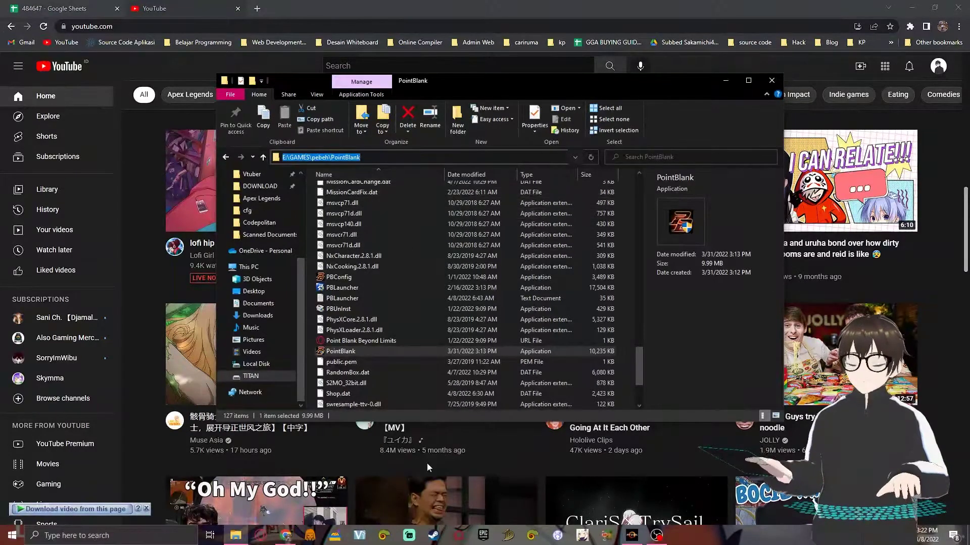
Step: Search Windows for the Graphics settings page and open it
{"action": "left_click", "coordinate": [88, 537]}
{"action": "type", "text": "gra"}
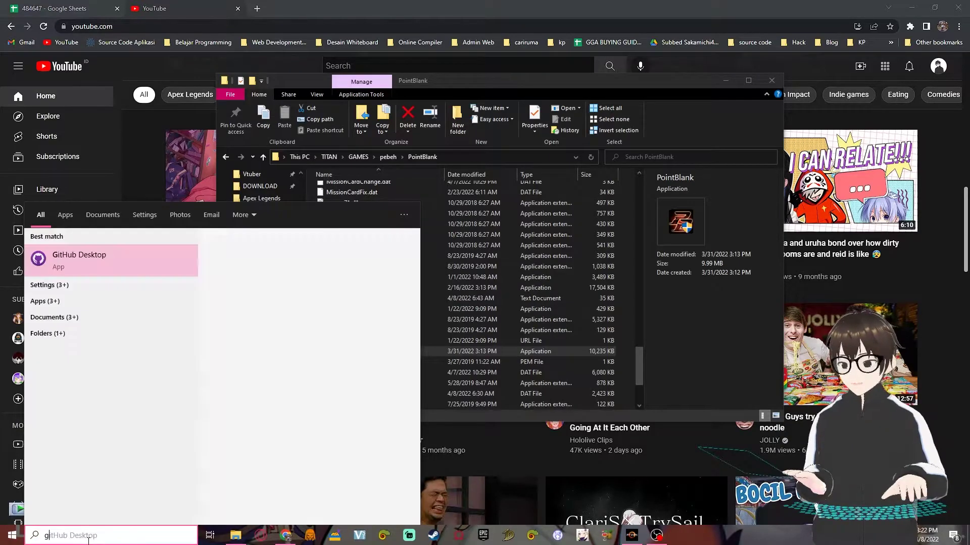
{"action": "left_click", "coordinate": [92, 264]}
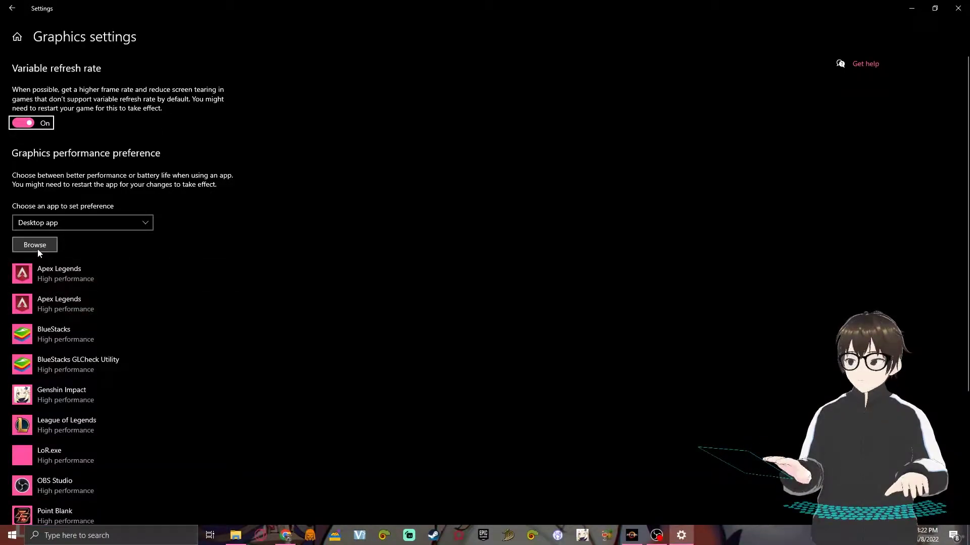
Step: Try to add the PointBlank application from E:\GAMES\pebeh\PointBlank as a desktop app in the graphics performance preferences
{"action": "left_click", "coordinate": [86, 222]}
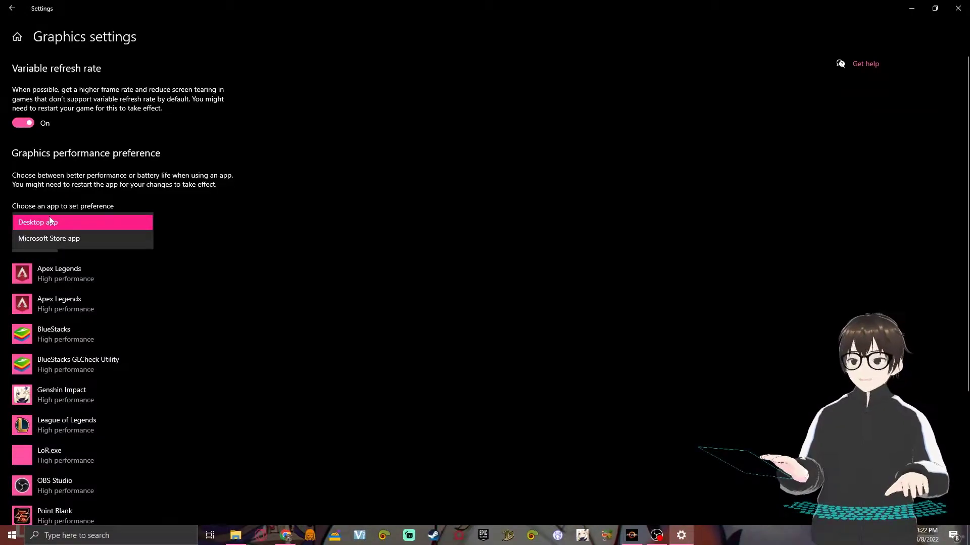
{"action": "left_click", "coordinate": [61, 222]}
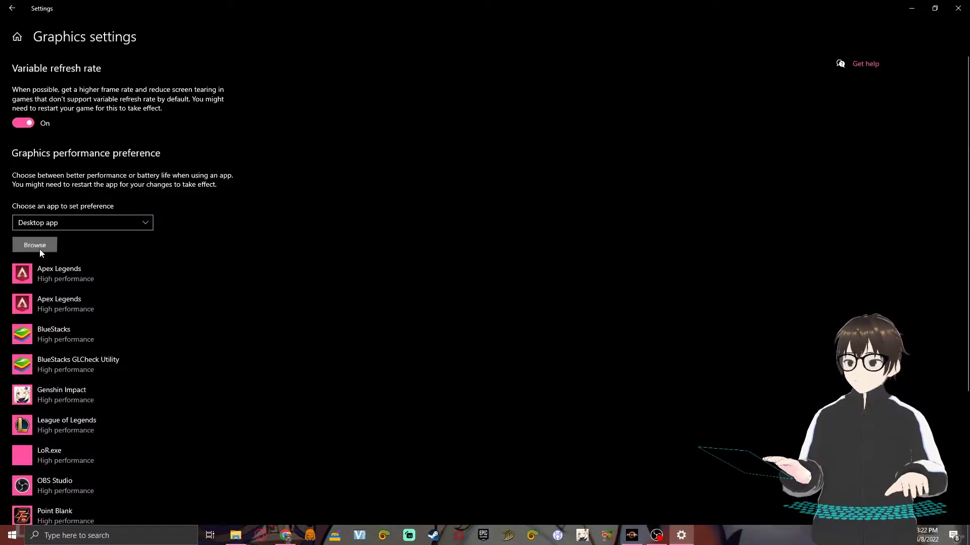
{"action": "left_click", "coordinate": [34, 245]}
{"action": "left_click", "coordinate": [152, 26]}
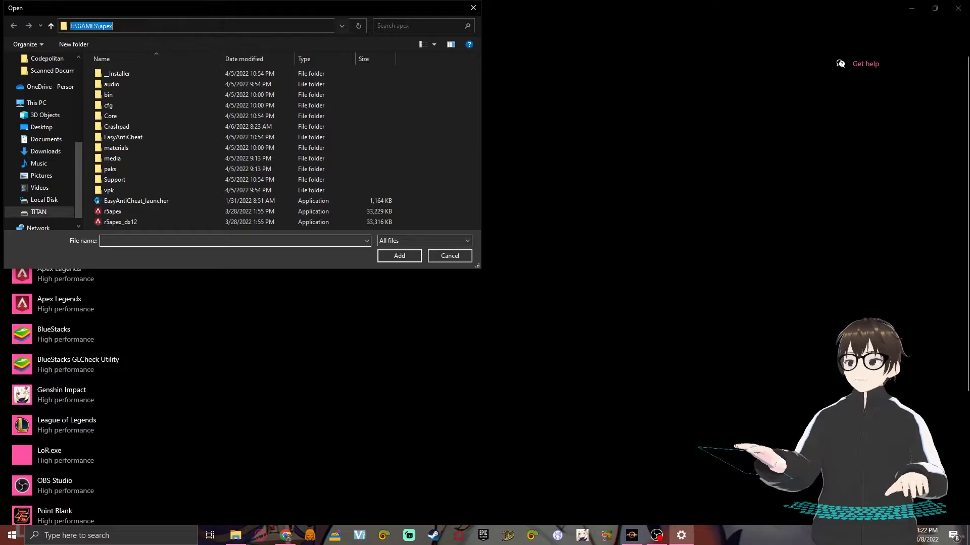
{"action": "key", "text": "ctrl+v"}
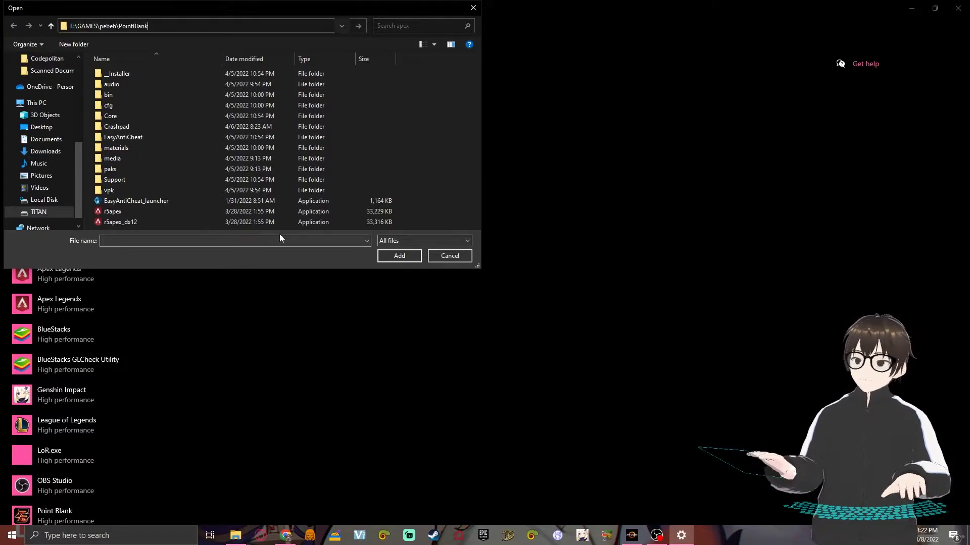
{"action": "key", "text": "Return"}
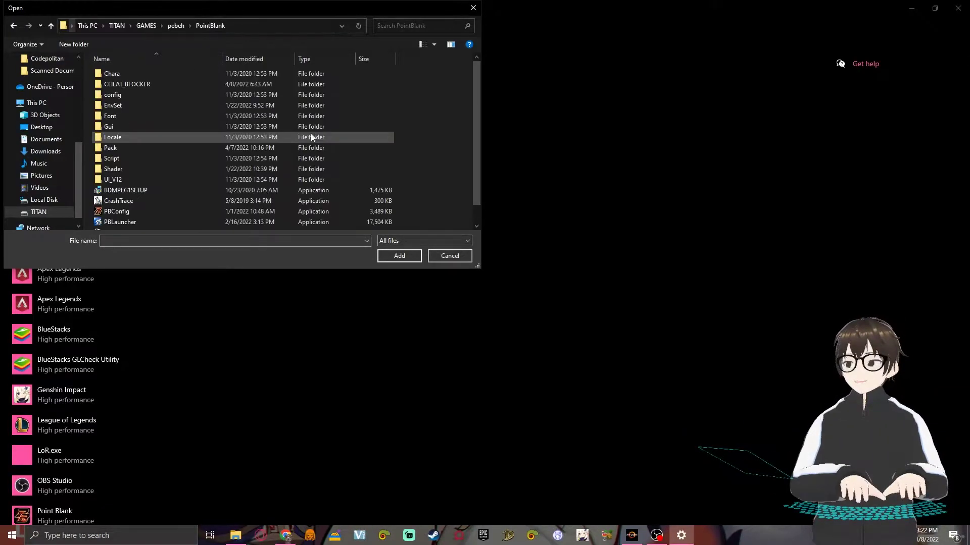
{"action": "scroll", "coordinate": [208, 190], "scroll_direction": "down", "scroll_amount": 1}
{"action": "left_click", "coordinate": [175, 226]}
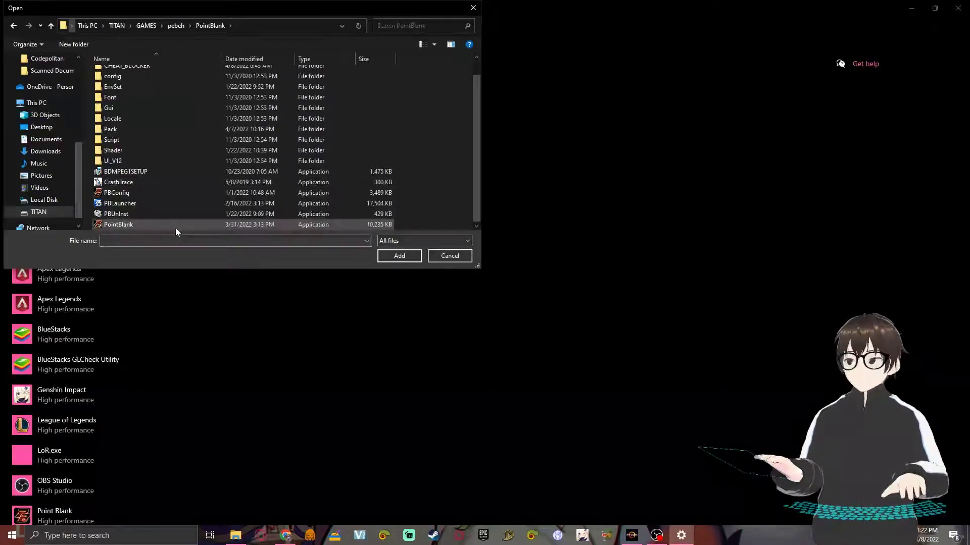
{"action": "left_click", "coordinate": [399, 257]}
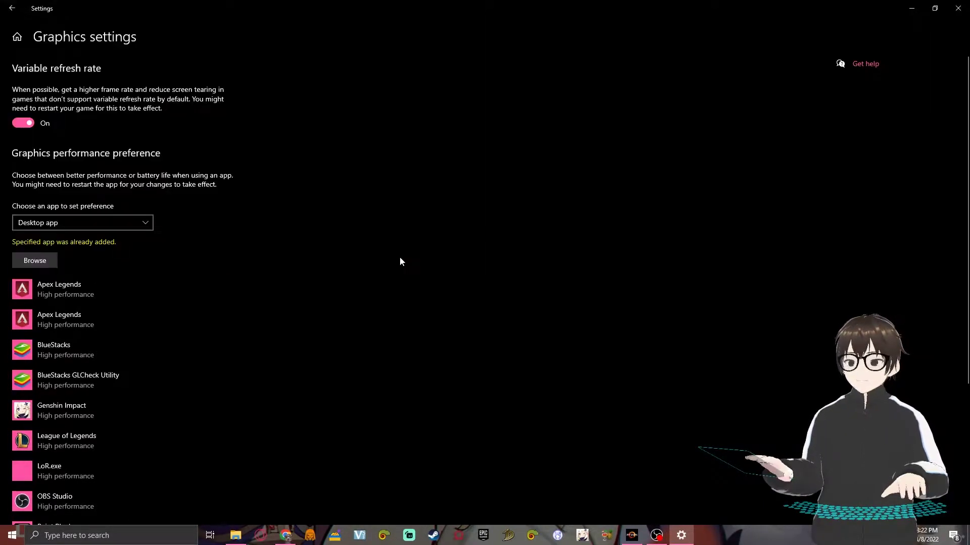
Step: Check the graphics preference options of the Point Blank entry and close them without saving
{"action": "scroll", "coordinate": [58, 281], "scroll_direction": "down", "scroll_amount": 3}
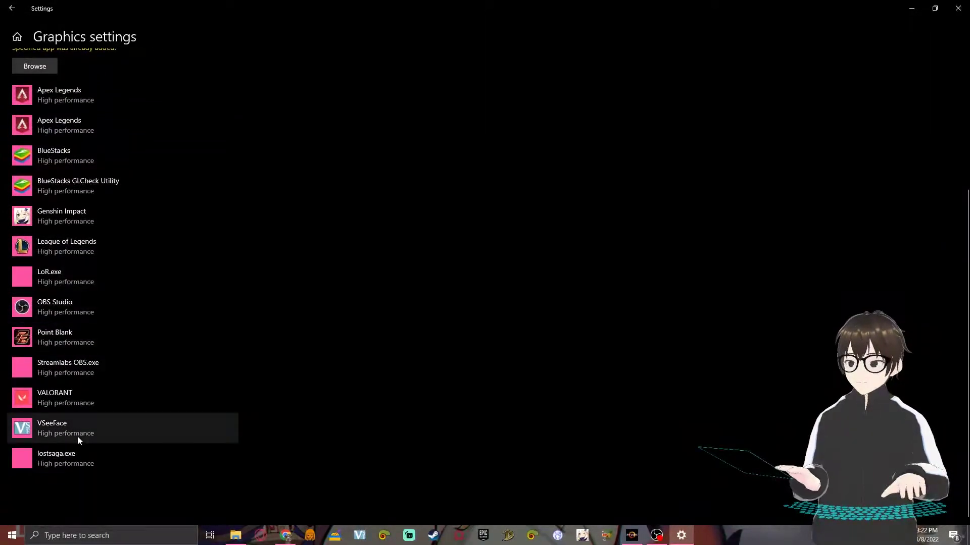
{"action": "left_click", "coordinate": [54, 344]}
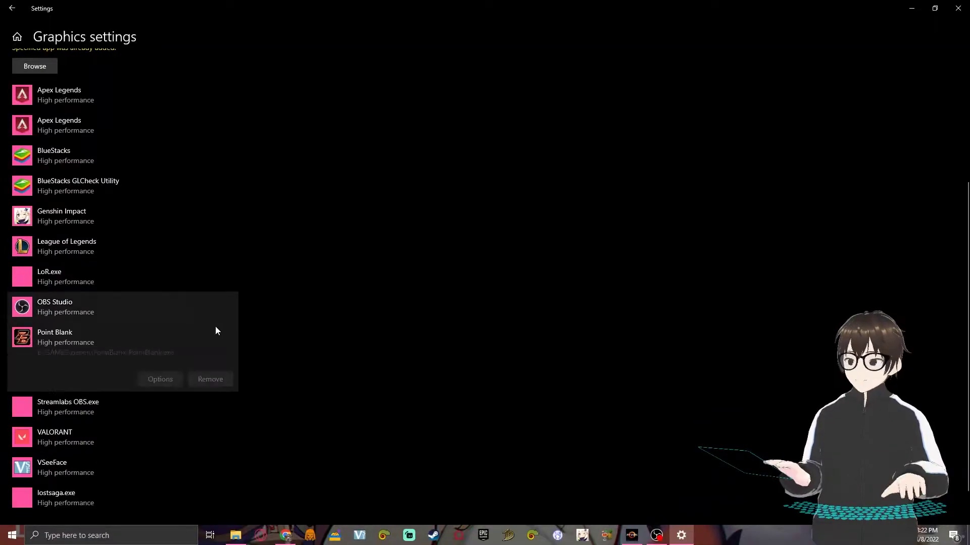
{"action": "left_click", "coordinate": [157, 375]}
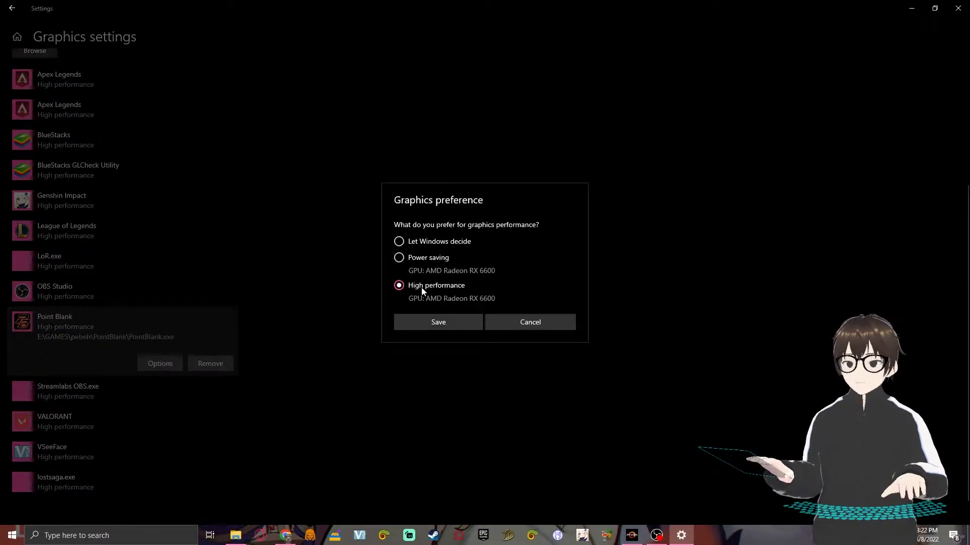
{"action": "left_click", "coordinate": [514, 321]}
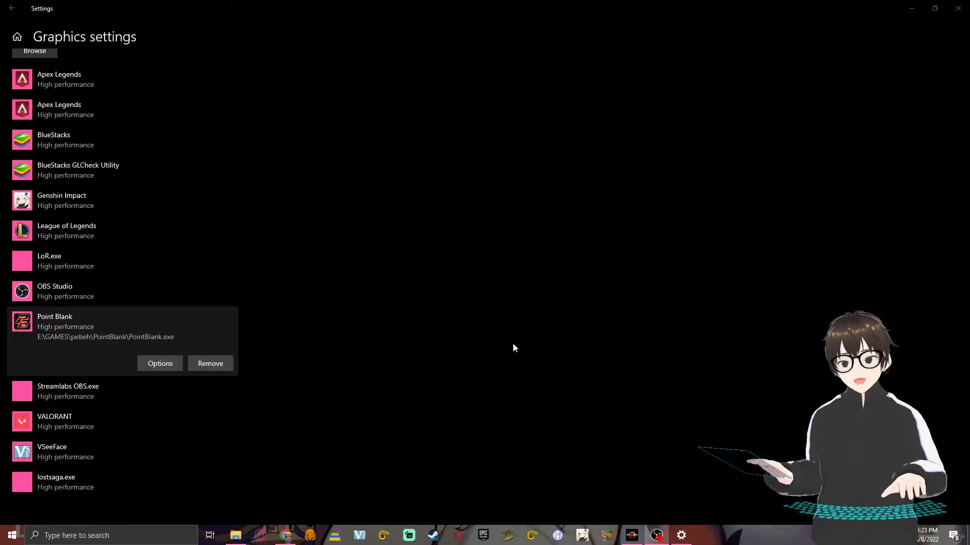
Step: Search Windows for the power plan options, review the selected plan, and close the window
{"action": "left_click", "coordinate": [144, 532]}
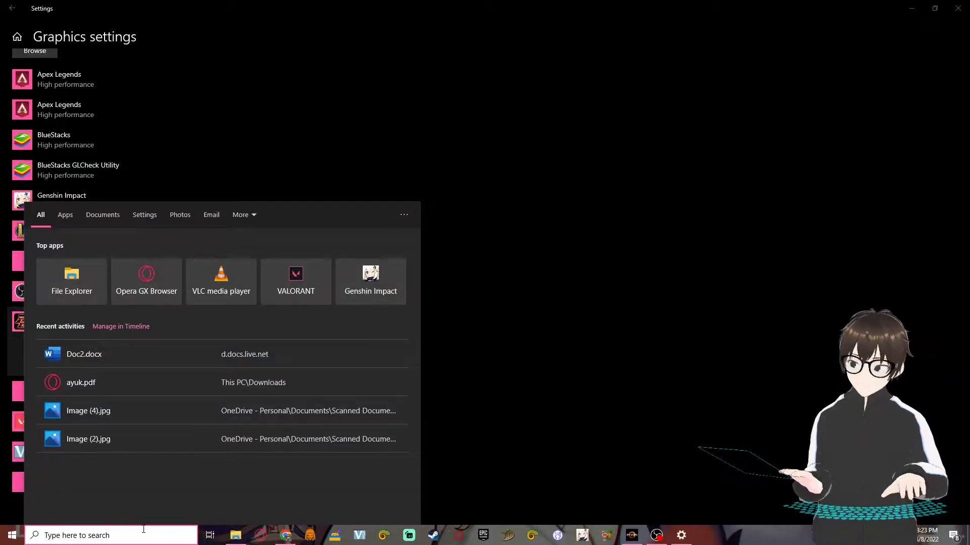
{"action": "type", "text": "pow"}
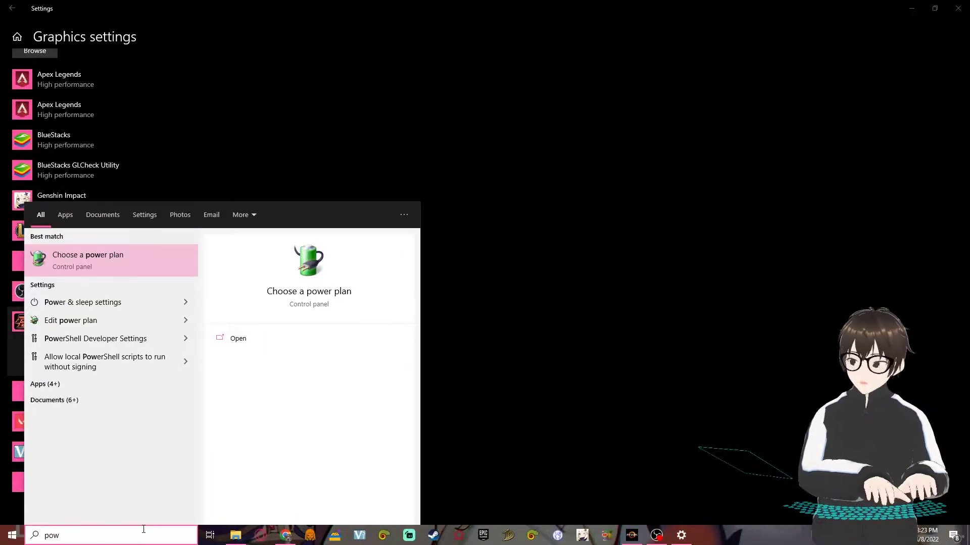
{"action": "key", "text": "Return"}
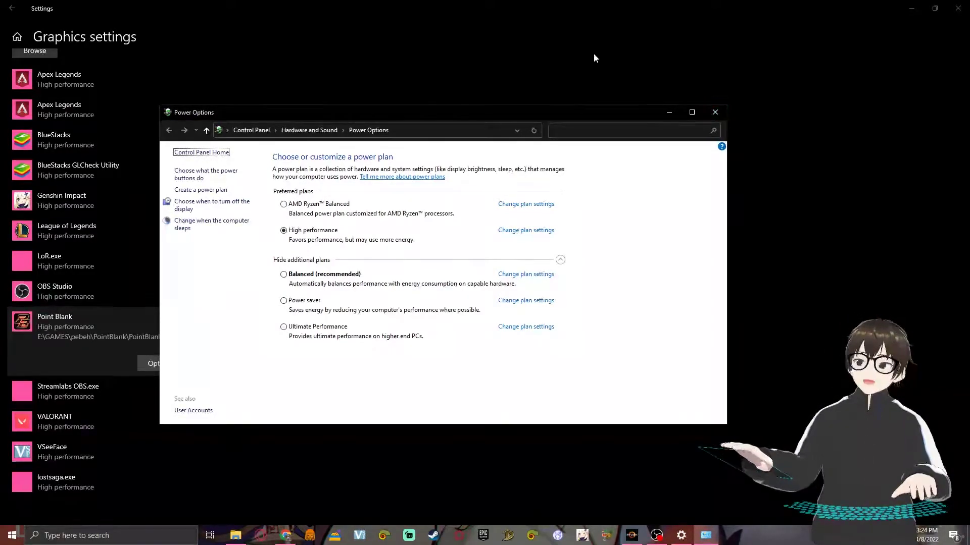
{"action": "left_click", "coordinate": [715, 112]}
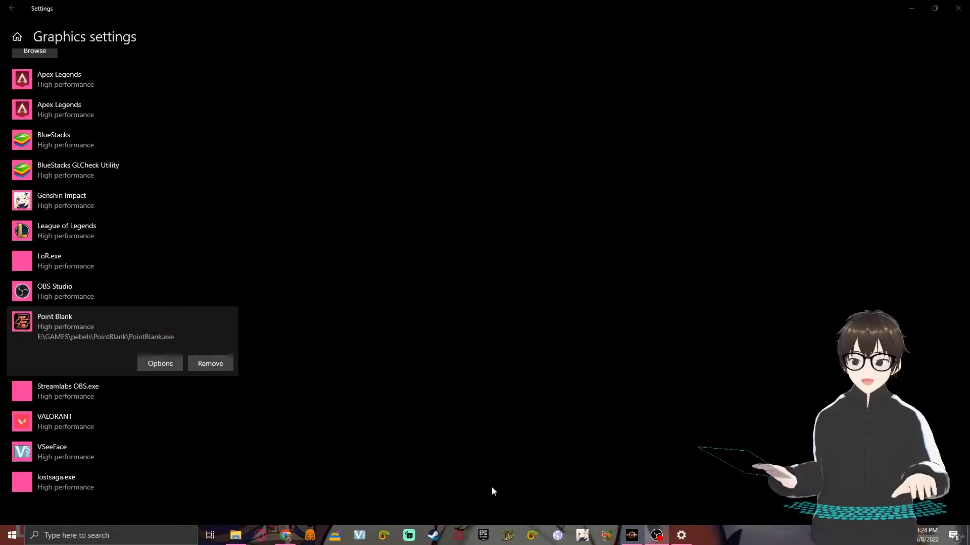
Step: Return to the PointBlank folder in File Explorer and launch the PBConfig application
{"action": "left_click", "coordinate": [236, 535]}
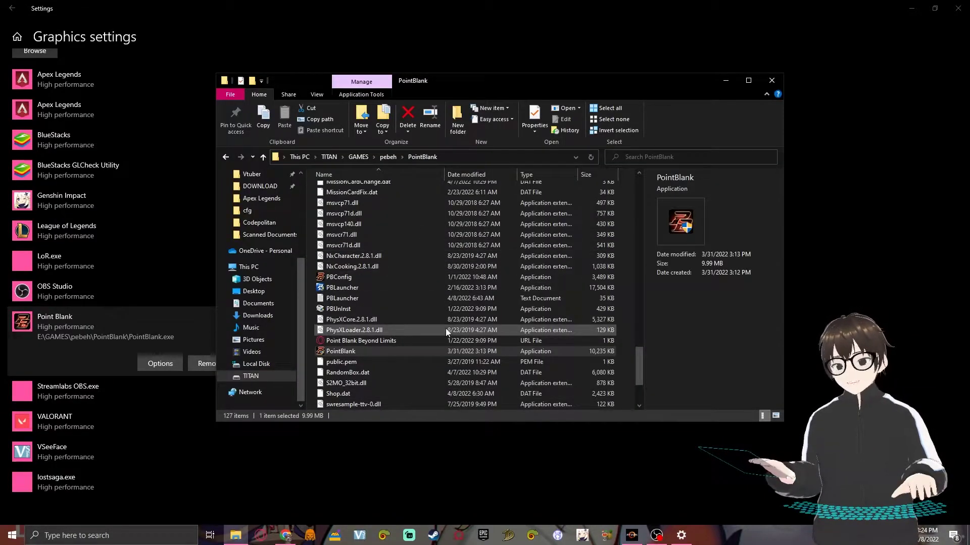
{"action": "scroll", "coordinate": [446, 329], "scroll_direction": "up", "scroll_amount": 1}
{"action": "left_click", "coordinate": [381, 301]}
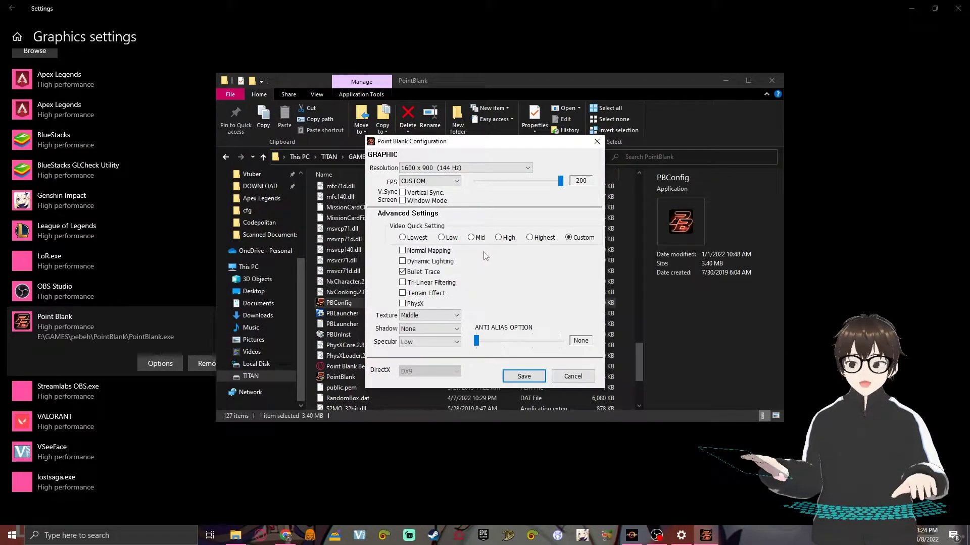
Step: Review the Texture, Shadow and Specular options in Point Blank Configuration, keeping Middle, None and Low respectively
{"action": "left_click", "coordinate": [455, 319]}
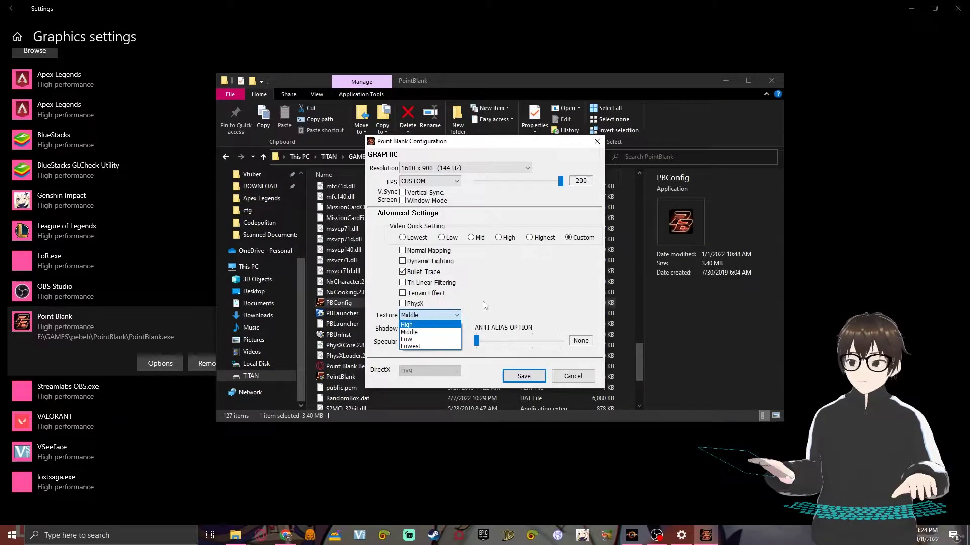
{"action": "left_click", "coordinate": [454, 332]}
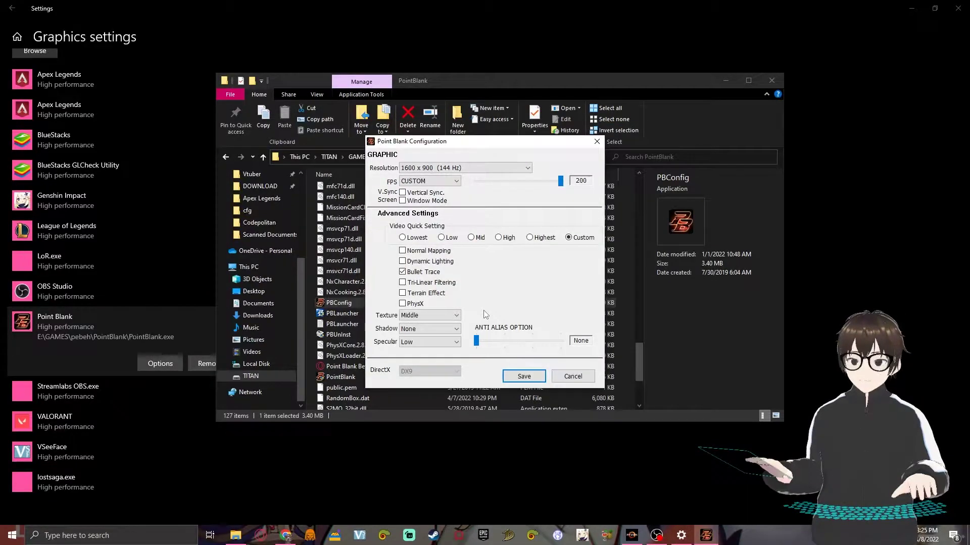
{"action": "left_click", "coordinate": [457, 328]}
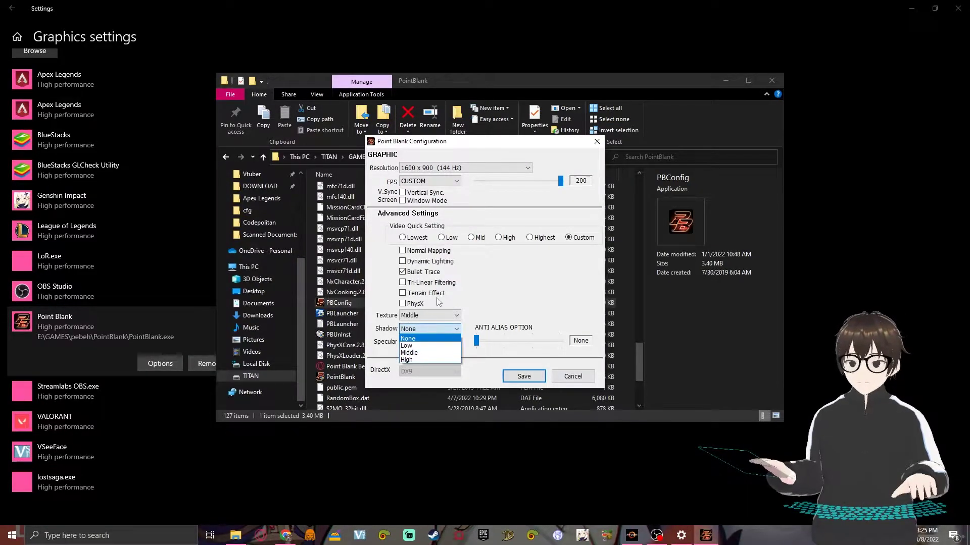
{"action": "left_click", "coordinate": [441, 332]}
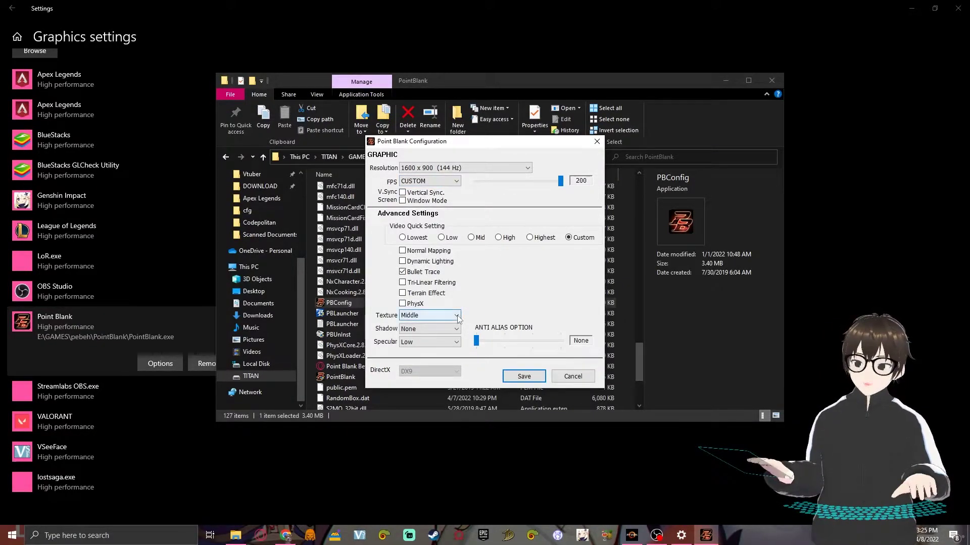
{"action": "left_click", "coordinate": [436, 342]}
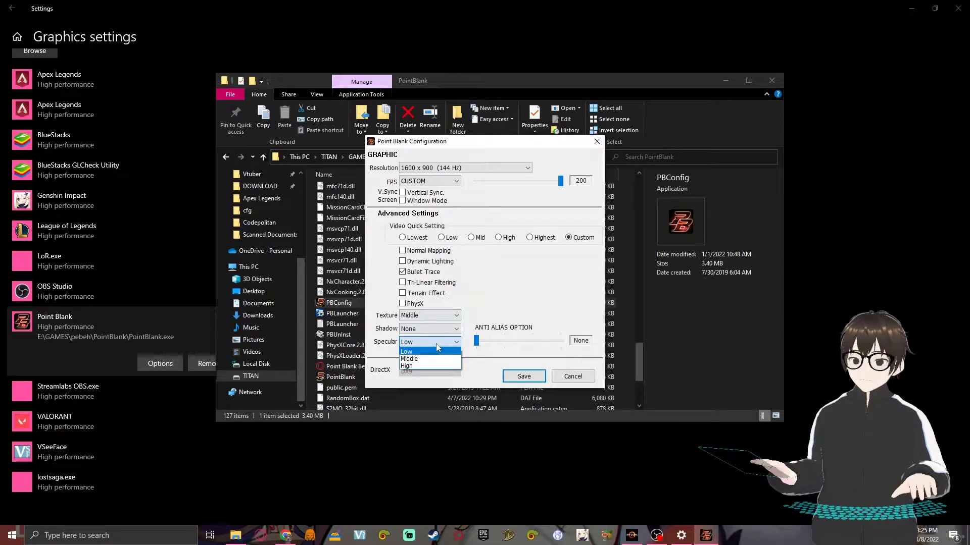
{"action": "left_click", "coordinate": [410, 352]}
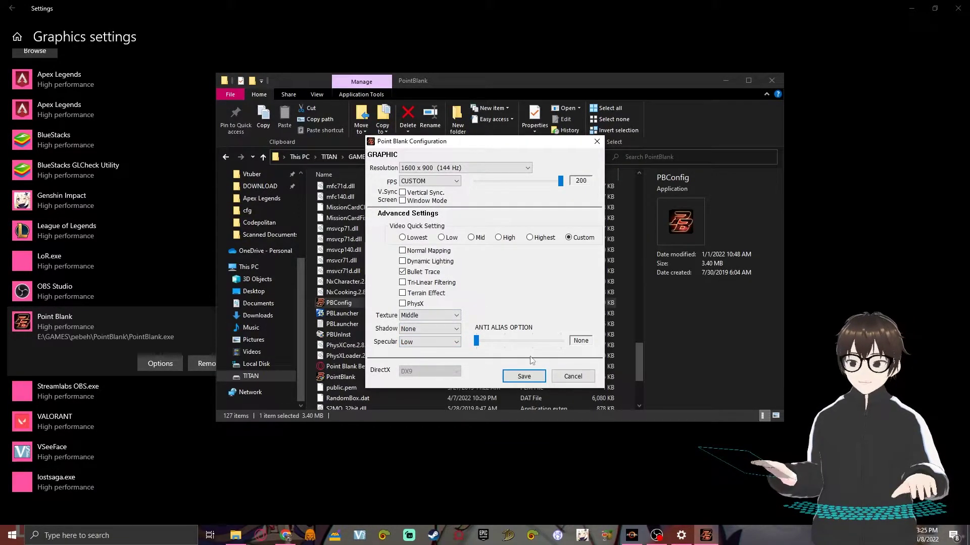
Step: Check the available FPS modes in Point Blank Configuration and keep CUSTOM
{"action": "left_click", "coordinate": [455, 182]}
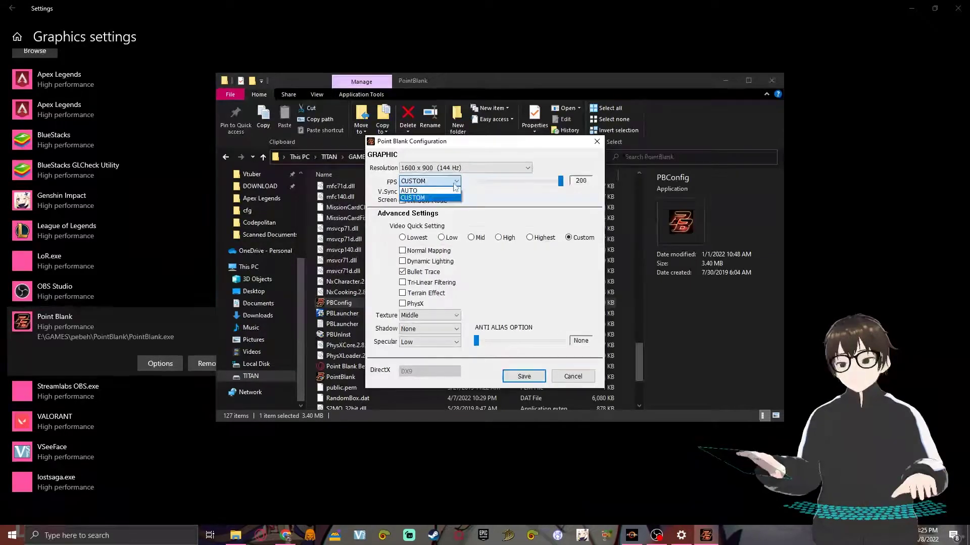
{"action": "left_click", "coordinate": [434, 198]}
{"action": "left_click", "coordinate": [430, 182]}
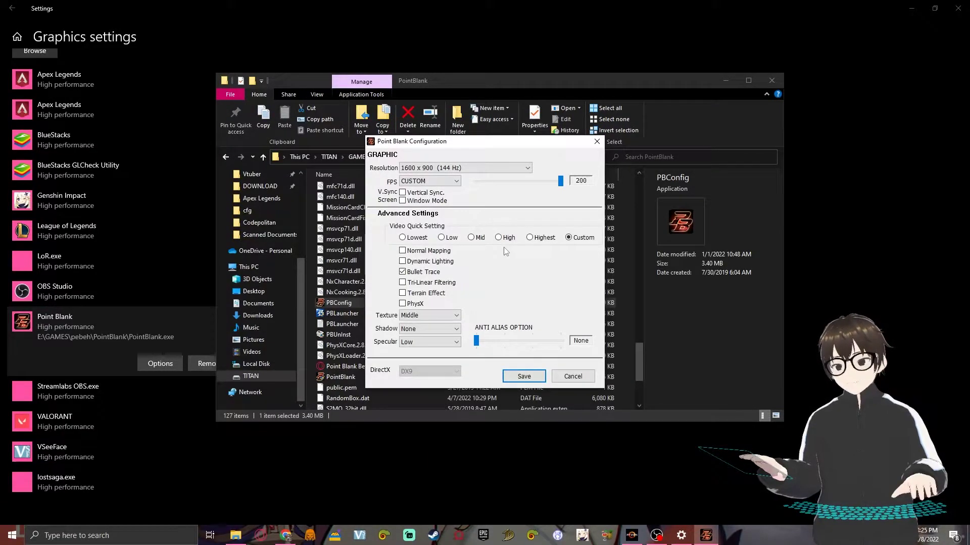
Step: Examine the available Texture quality levels again and close Point Blank Configuration without saving
{"action": "left_click", "coordinate": [457, 316]}
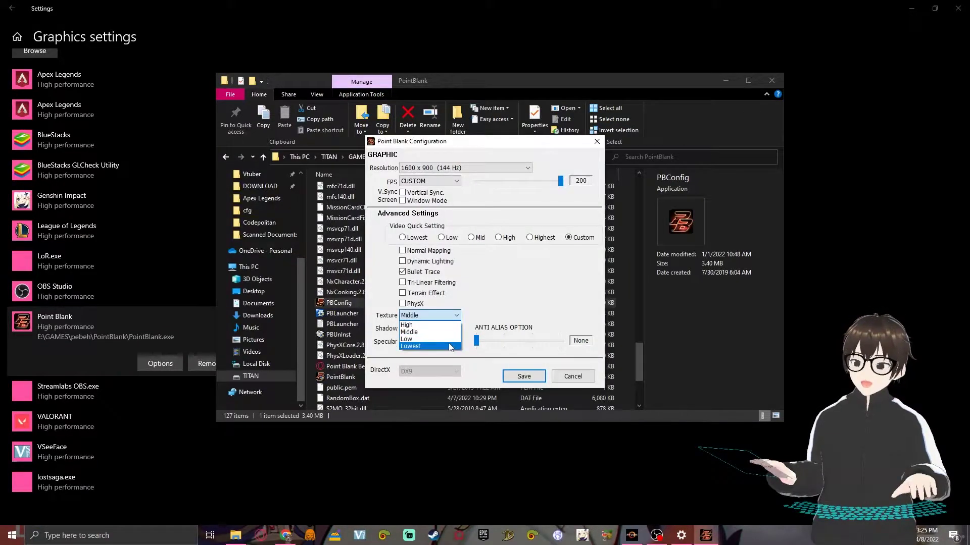
{"action": "left_click", "coordinate": [448, 320]}
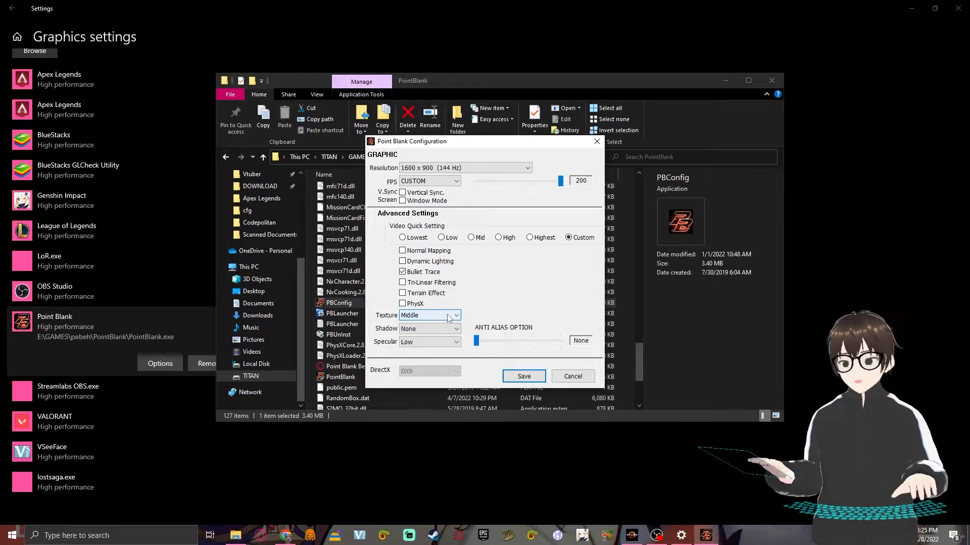
{"action": "left_click", "coordinate": [447, 315]}
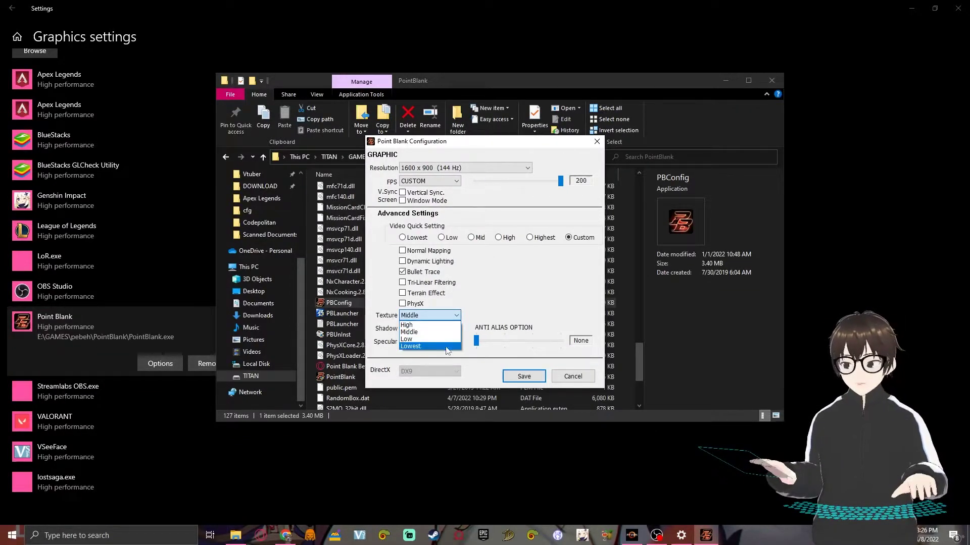
{"action": "left_click", "coordinate": [536, 291]}
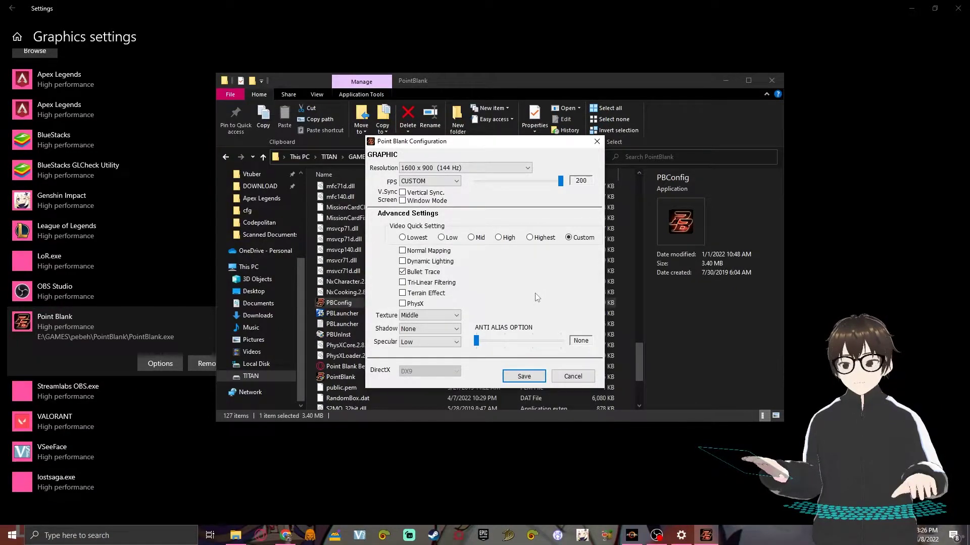
{"action": "left_click", "coordinate": [453, 315]}
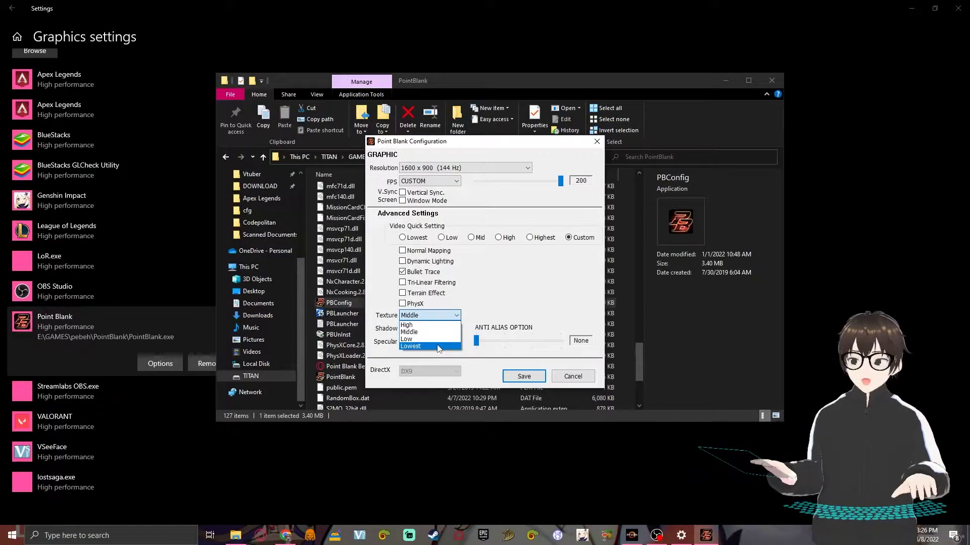
{"action": "left_click", "coordinate": [481, 326]}
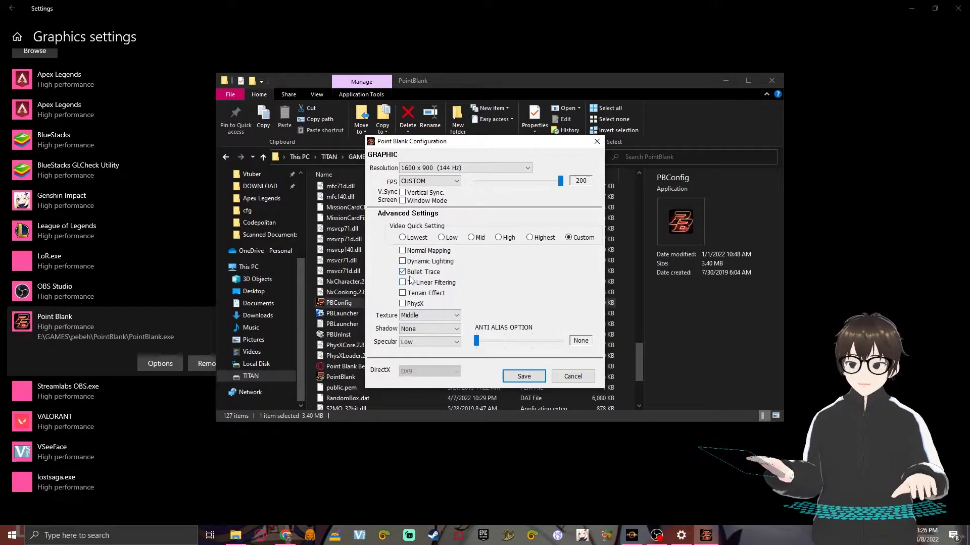
{"action": "left_click", "coordinate": [589, 377]}
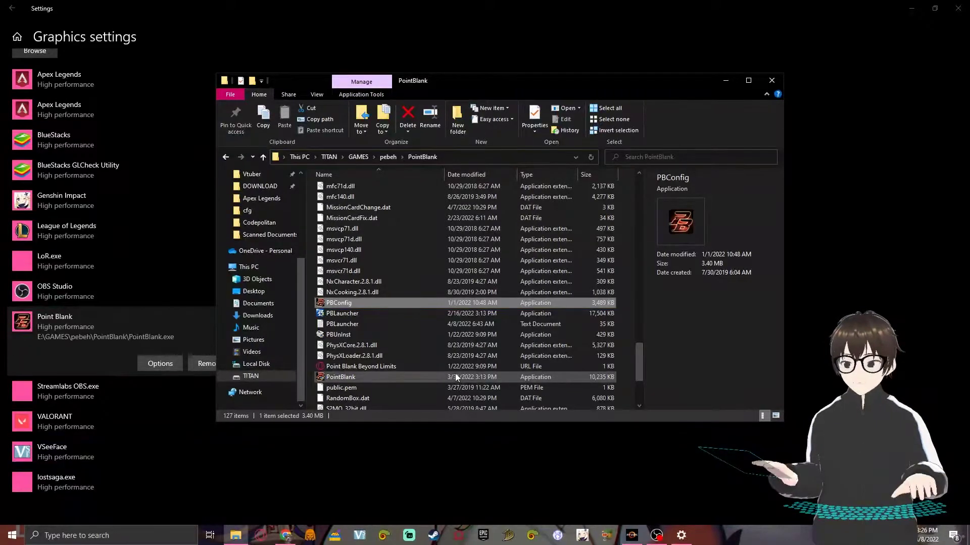
Step: Look through the files and folders in the PointBlank folder, back down to the end of the list
{"action": "scroll", "coordinate": [485, 329], "scroll_direction": "up", "scroll_amount": 4}
{"action": "scroll", "coordinate": [520, 283], "scroll_direction": "up", "scroll_amount": 20}
{"action": "scroll", "coordinate": [536, 300], "scroll_direction": "up", "scroll_amount": 3}
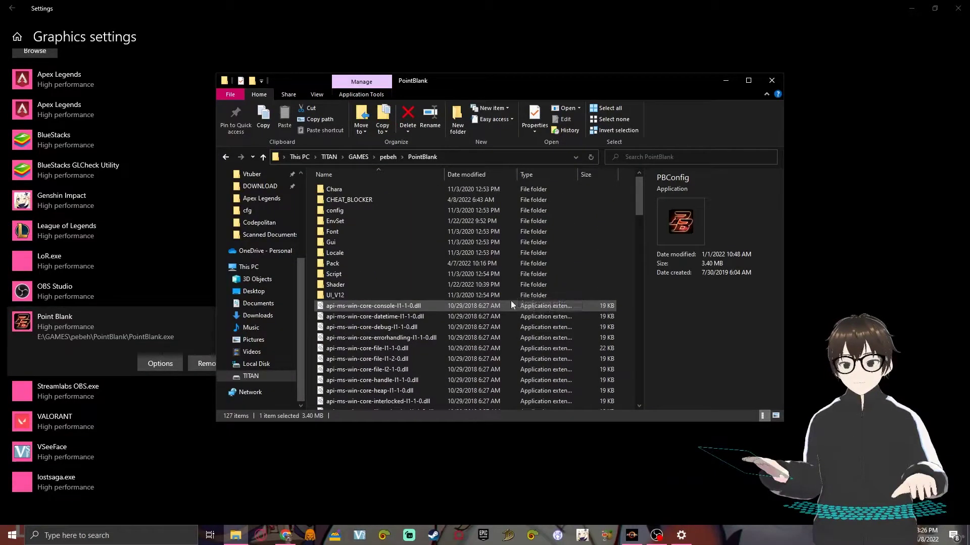
{"action": "scroll", "coordinate": [485, 303], "scroll_direction": "down", "scroll_amount": 8}
{"action": "scroll", "coordinate": [503, 349], "scroll_direction": "down", "scroll_amount": 10}
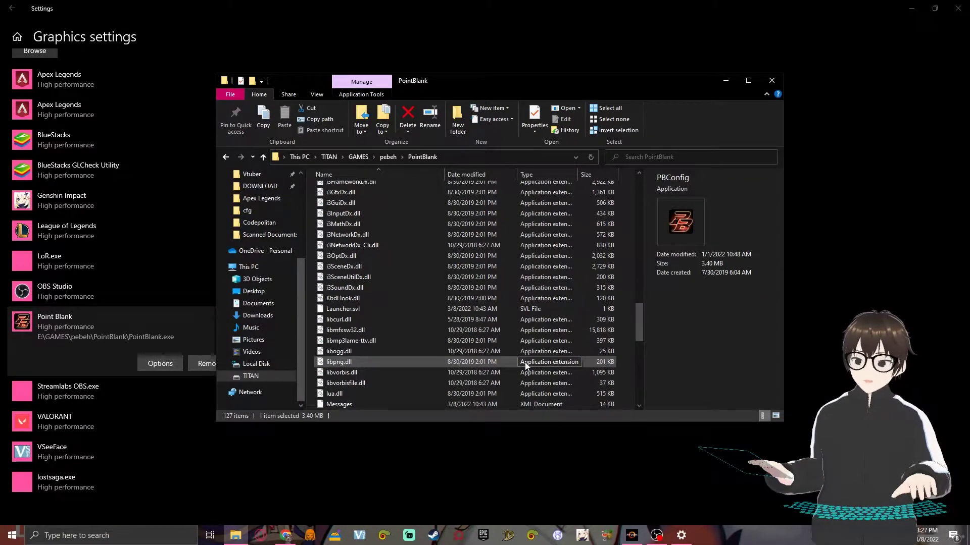
{"action": "scroll", "coordinate": [529, 339], "scroll_direction": "down", "scroll_amount": 8}
{"action": "scroll", "coordinate": [532, 341], "scroll_direction": "down", "scroll_amount": 3}
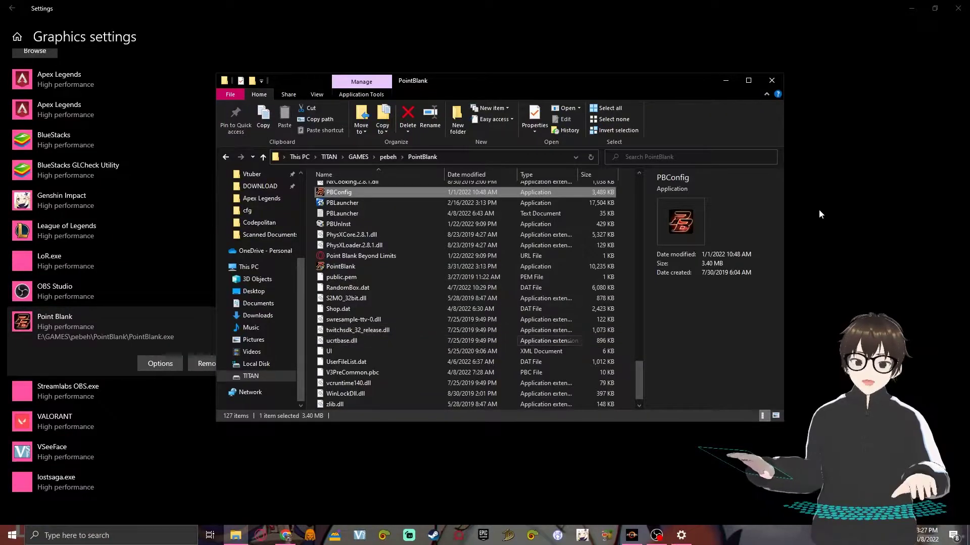
Step: Minimize the Settings and File Explorer windows and switch to AMD Ryzen Master
{"action": "left_click", "coordinate": [913, 9]}
{"action": "left_click", "coordinate": [916, 7]}
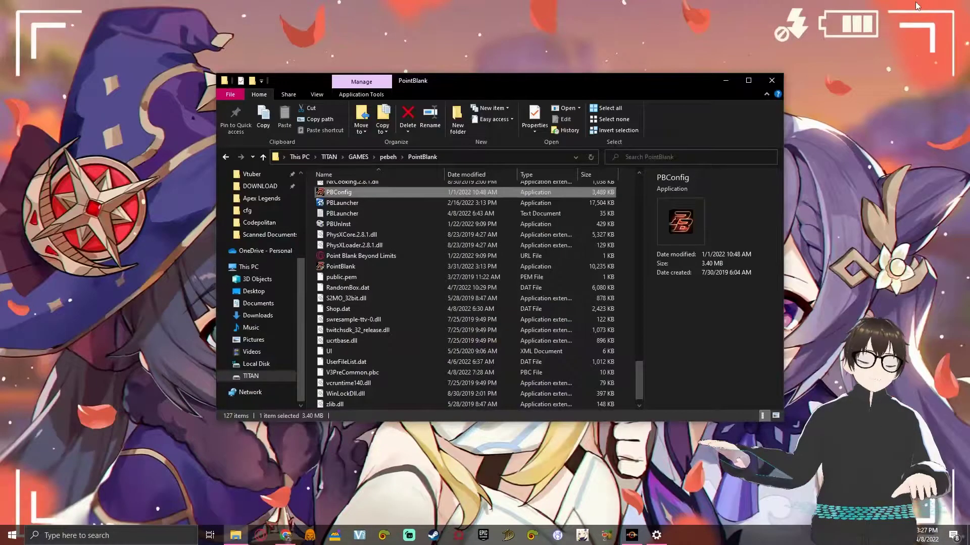
{"action": "left_click", "coordinate": [725, 83]}
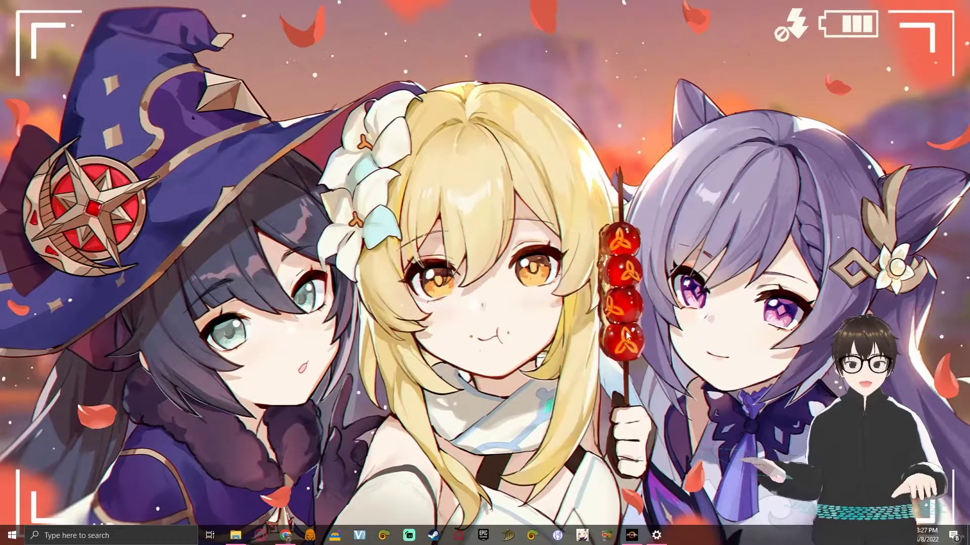
{"action": "left_click", "coordinate": [631, 536]}
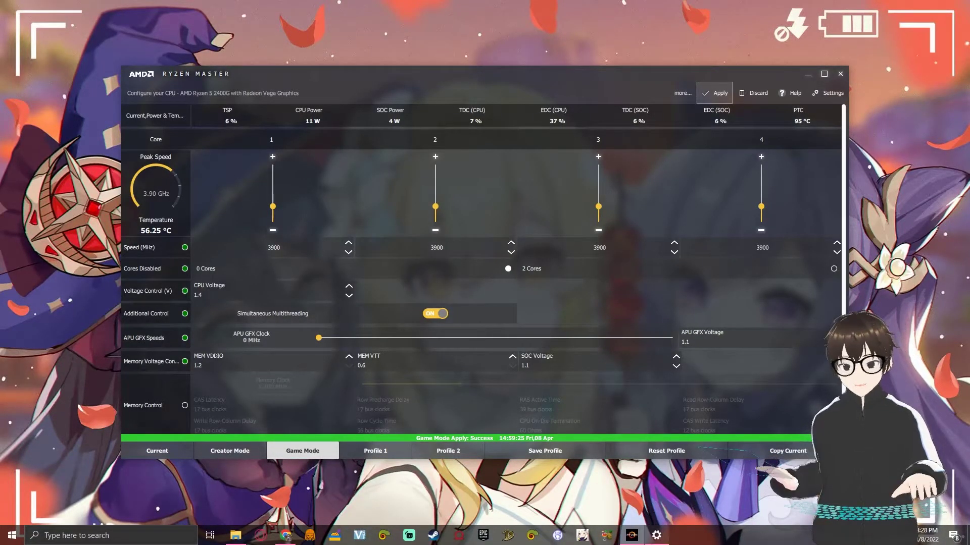
Step: Open Task Manager, check the CPU performance graph and speed, and minimize its window
{"action": "right_click", "coordinate": [712, 535]}
{"action": "left_click", "coordinate": [745, 496]}
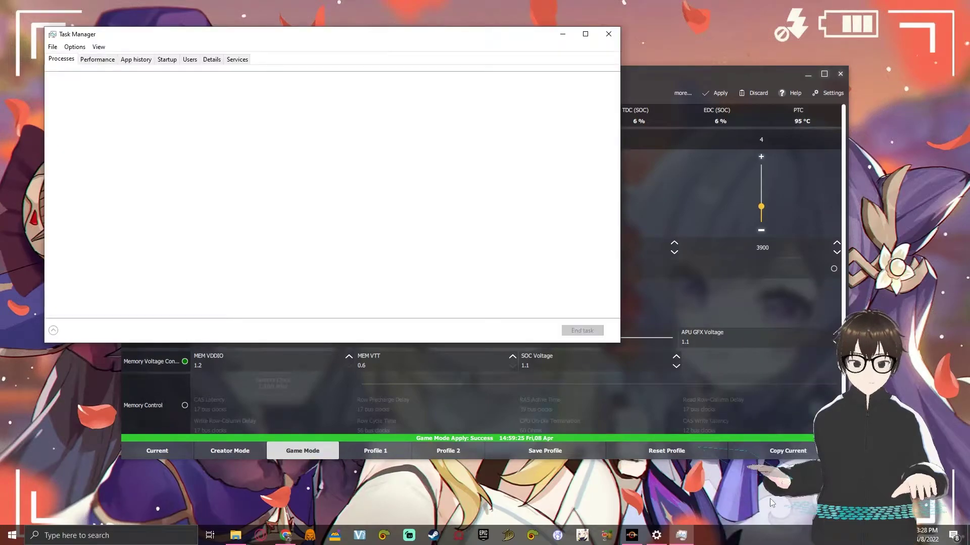
{"action": "left_click", "coordinate": [108, 61]}
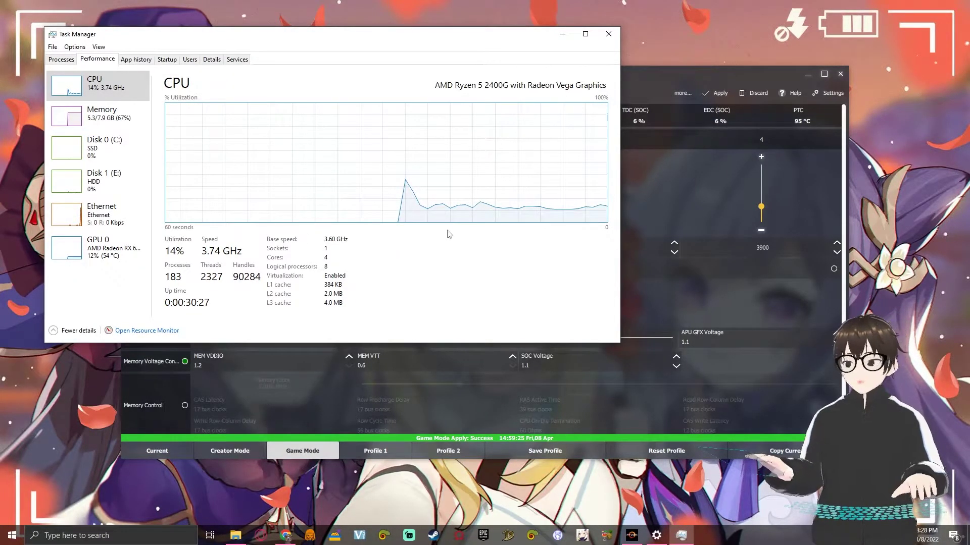
{"action": "left_click", "coordinate": [562, 34]}
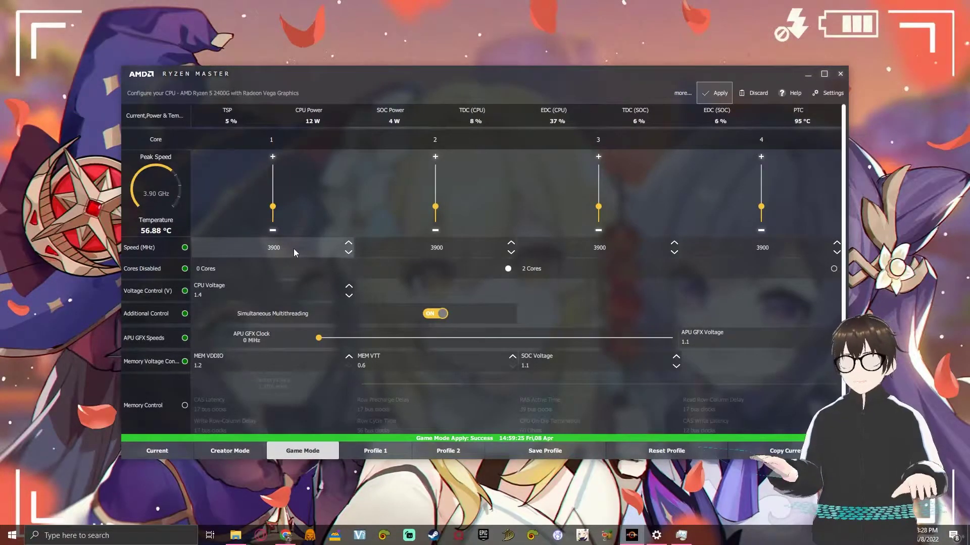
Step: Examine the core speed and CPU voltage in Ryzen Master, check Task Manager again, and minimize both windows
{"action": "mouse_move", "coordinate": [294, 252]}
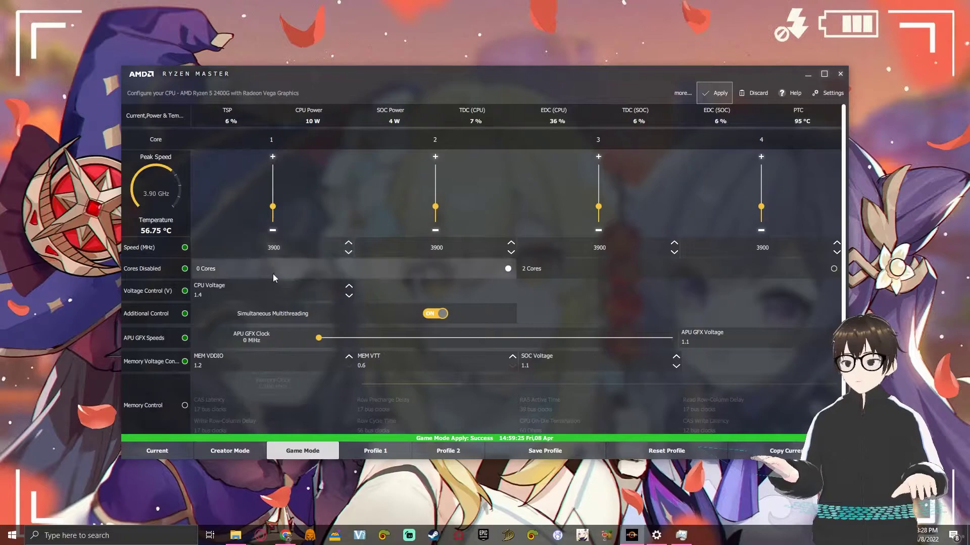
{"action": "mouse_move", "coordinate": [271, 289]}
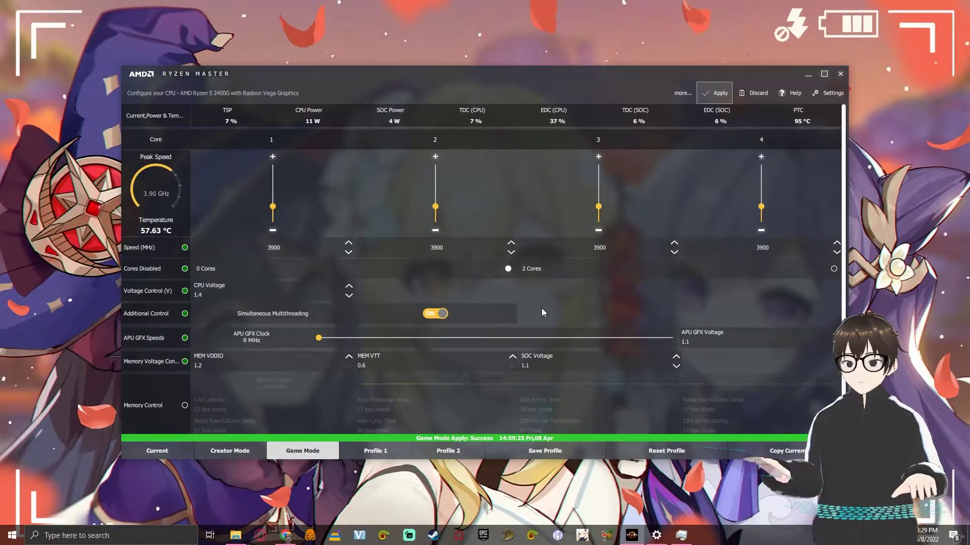
{"action": "left_click", "coordinate": [682, 536]}
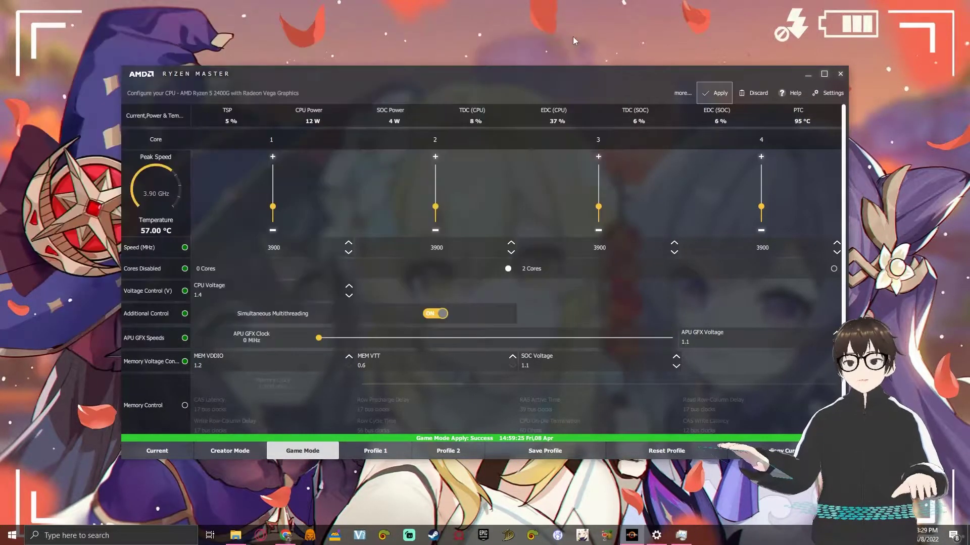
{"action": "left_click", "coordinate": [562, 33]}
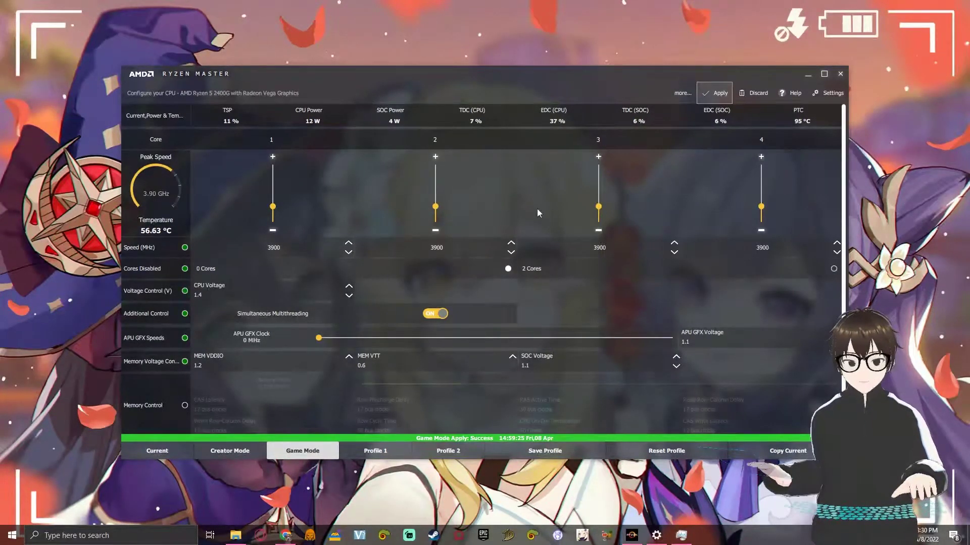
{"action": "left_click", "coordinate": [807, 78]}
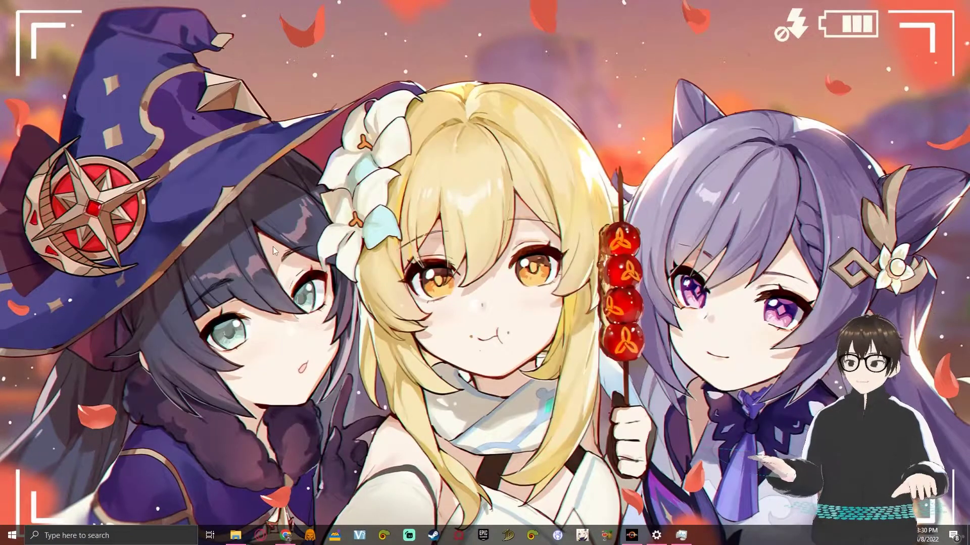
Step: Open the Gaming page of AMD Software: Adrenalin Edition and decline the reset of the game profile settings
{"action": "right_click", "coordinate": [276, 192]}
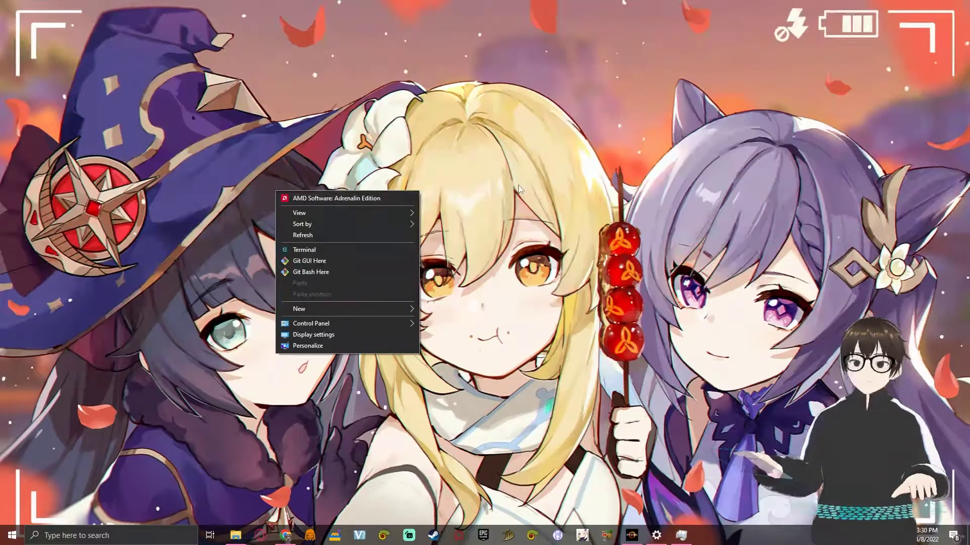
{"action": "left_click", "coordinate": [404, 199]}
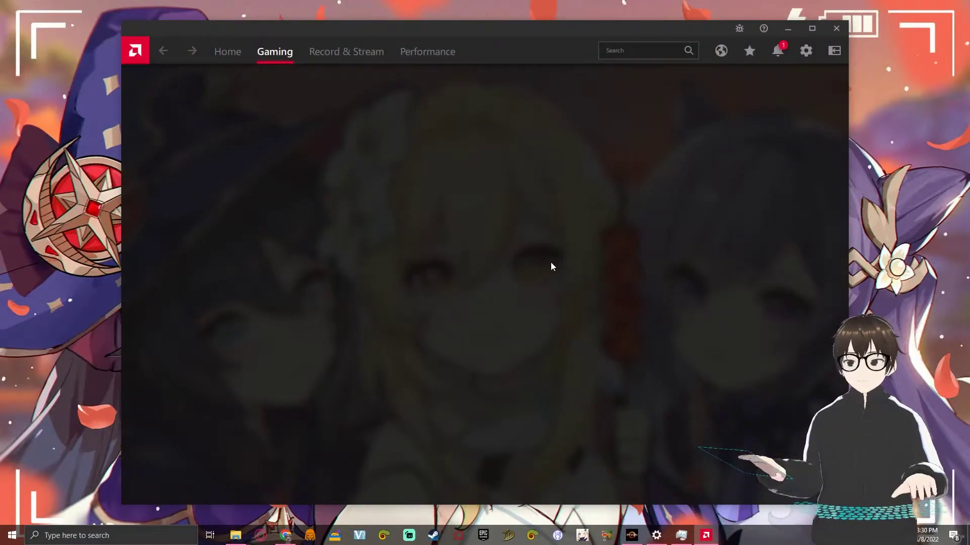
{"action": "left_click", "coordinate": [226, 55]}
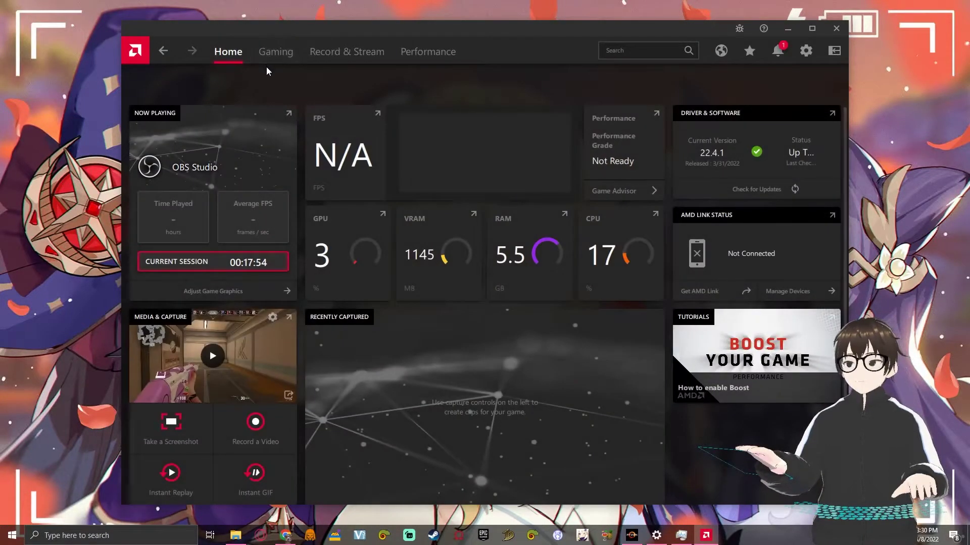
{"action": "left_click", "coordinate": [272, 59]}
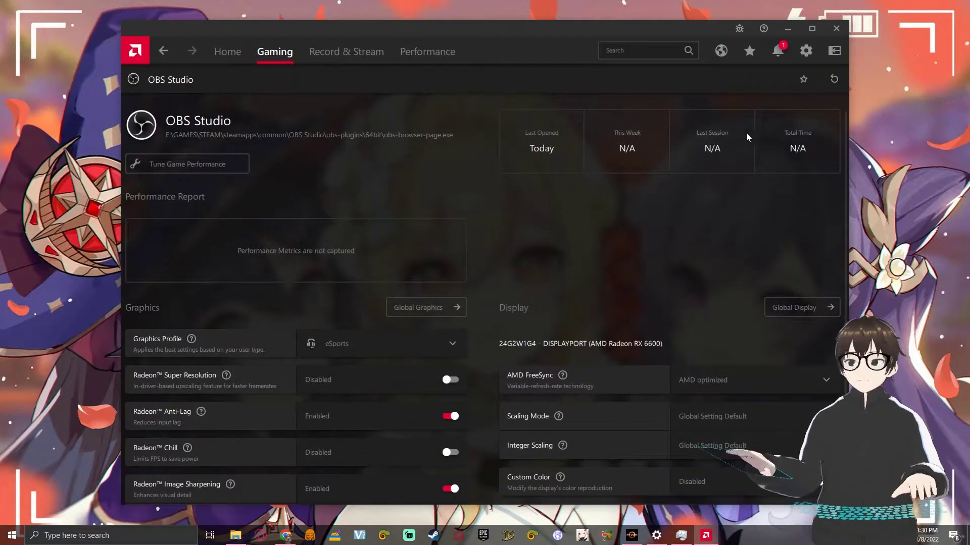
{"action": "left_click", "coordinate": [833, 79]}
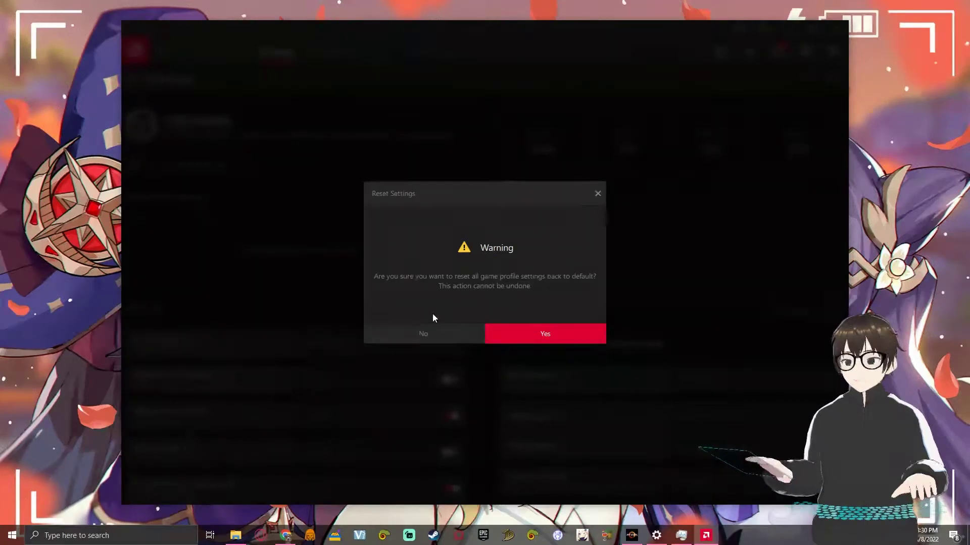
{"action": "left_click", "coordinate": [435, 334]}
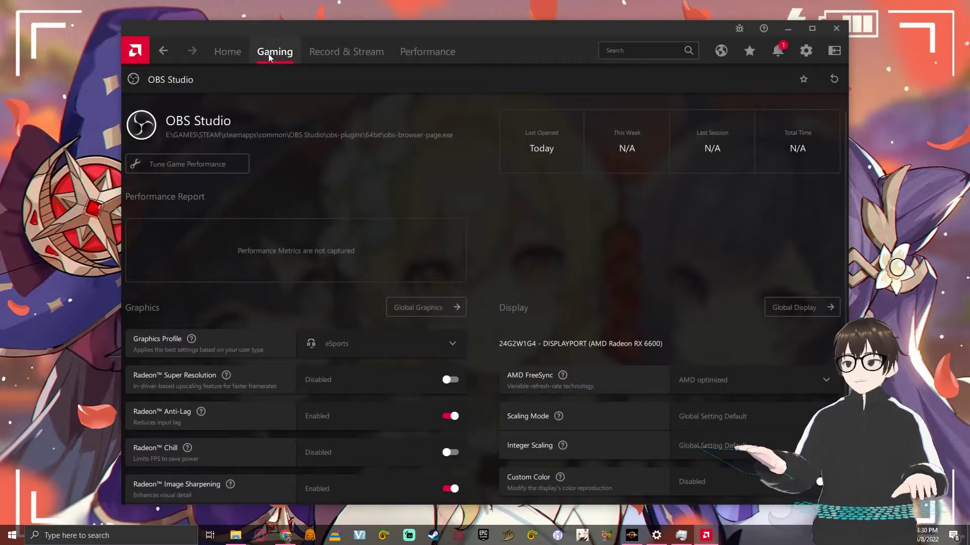
Step: Review the global display settings and the global graphics settings in AMD Software
{"action": "left_click", "coordinate": [235, 59]}
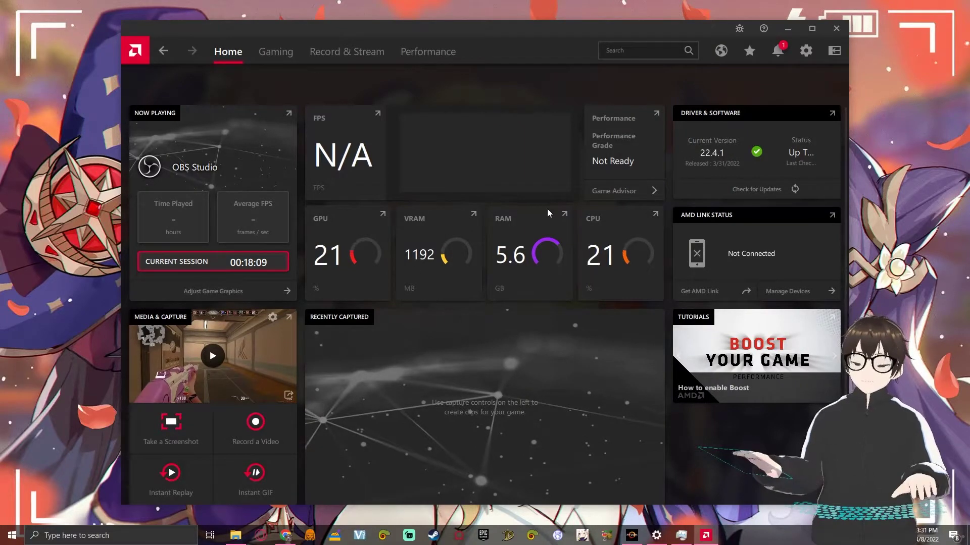
{"action": "left_click", "coordinate": [270, 55]}
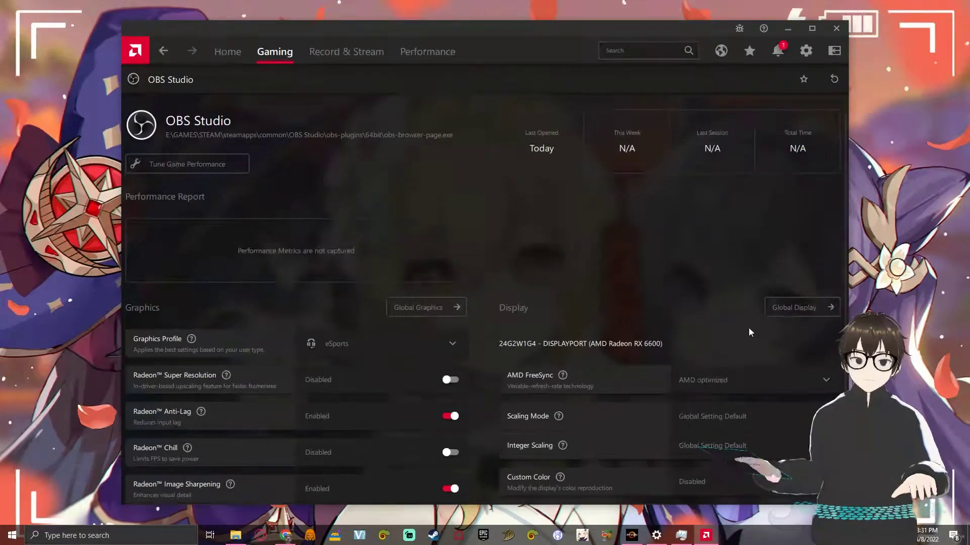
{"action": "left_click", "coordinate": [787, 313]}
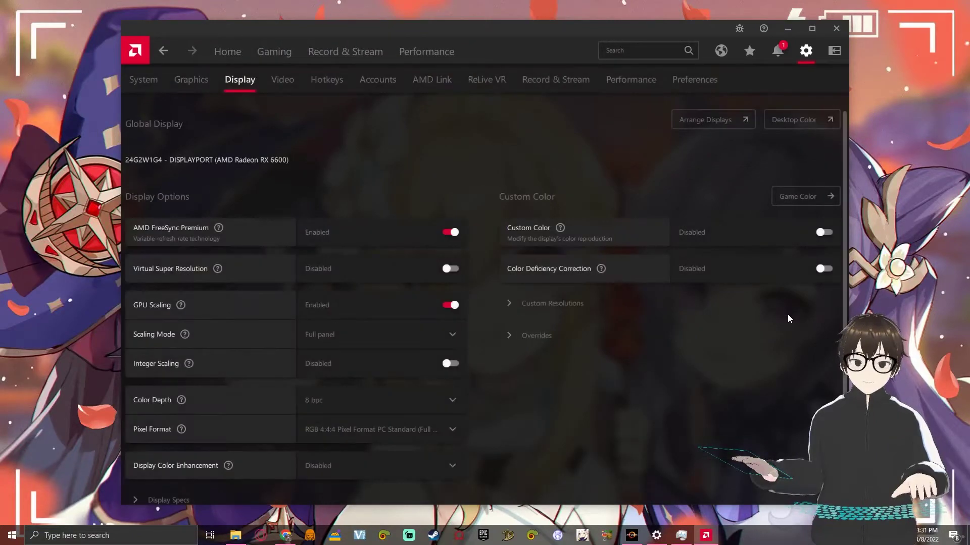
{"action": "left_click", "coordinate": [208, 91]}
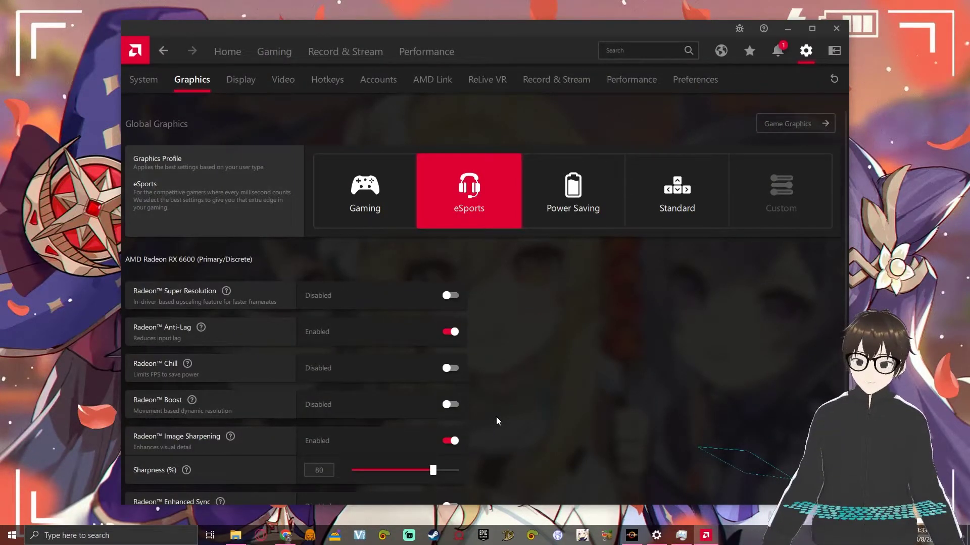
Step: Examine the graphics and display settings of the OBS Studio game profile, check the Home overview, and return to the Gaming page
{"action": "left_click", "coordinate": [786, 128]}
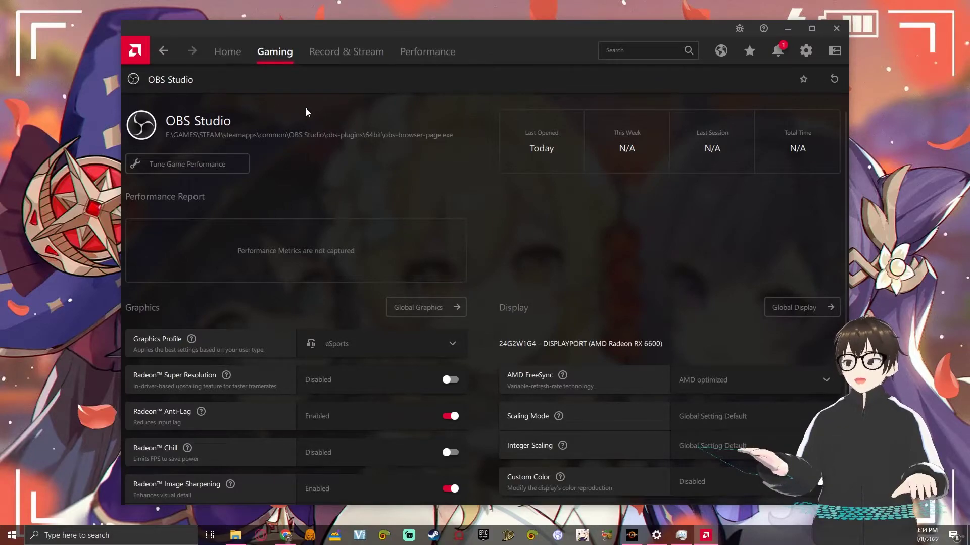
{"action": "scroll", "coordinate": [534, 187], "scroll_direction": "down", "scroll_amount": 2}
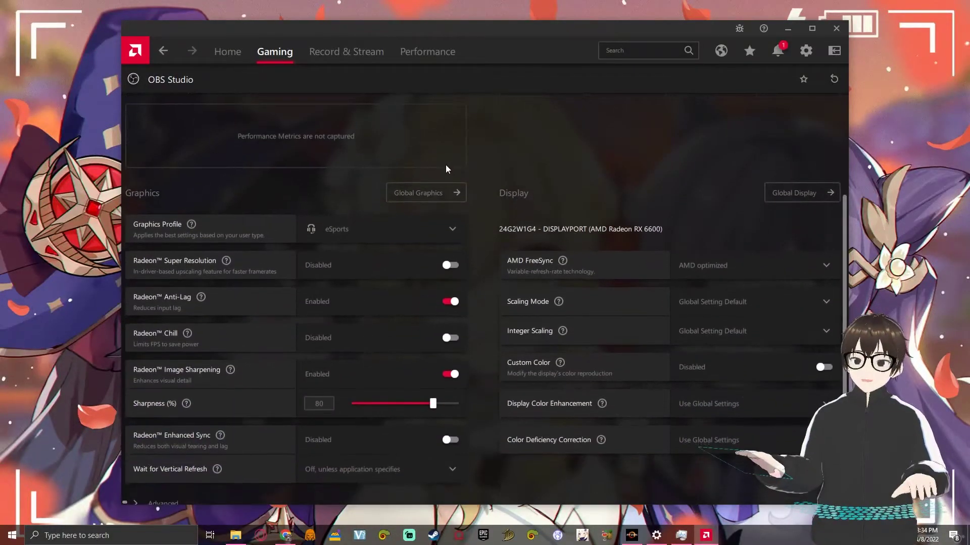
{"action": "scroll", "coordinate": [462, 169], "scroll_direction": "up", "scroll_amount": 2}
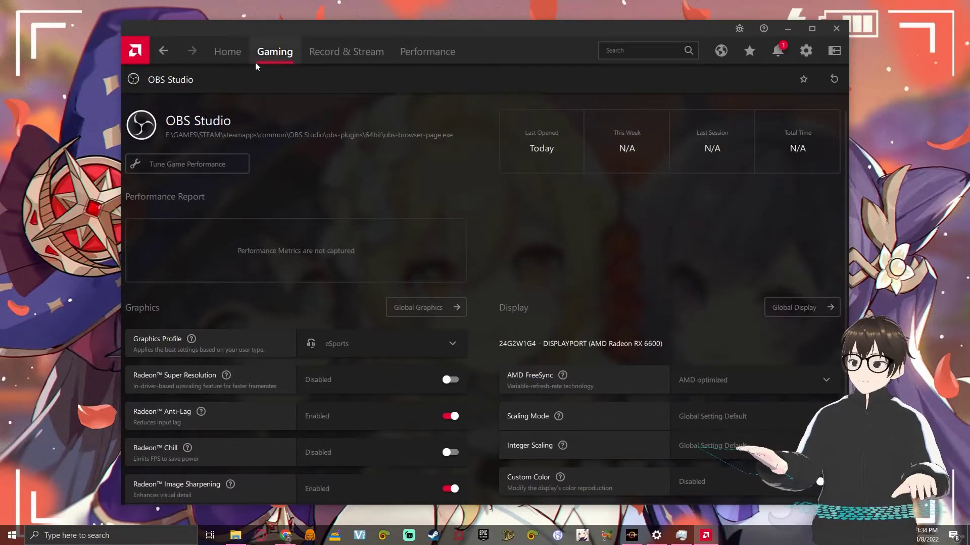
{"action": "left_click", "coordinate": [232, 54]}
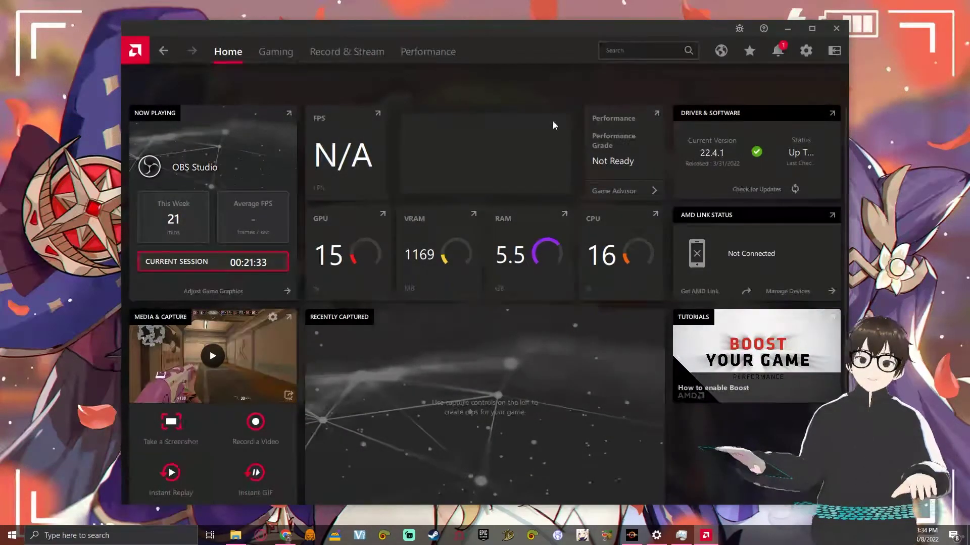
{"action": "left_click", "coordinate": [276, 52]}
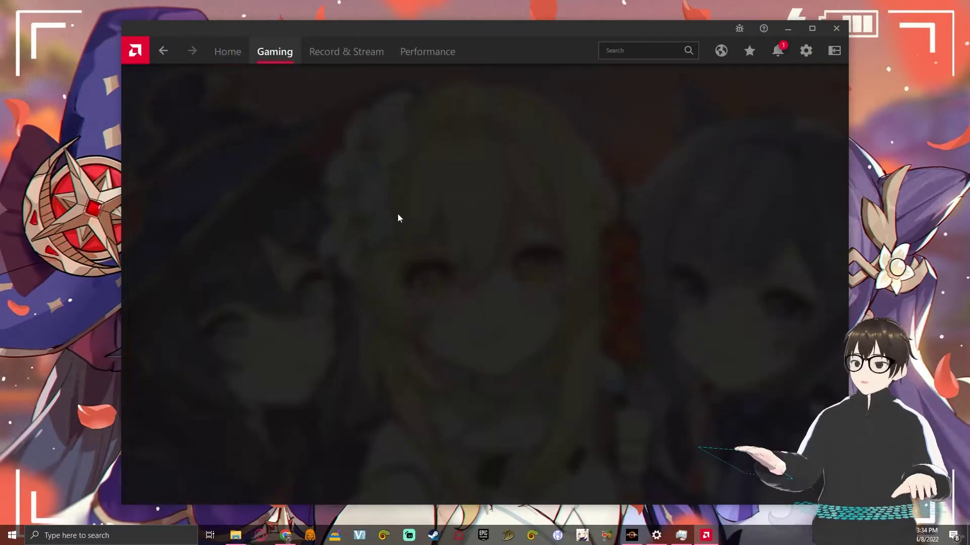
Step: Locate the PointBlank application in the game's folder in File Explorer and minimize that window
{"action": "left_click", "coordinate": [235, 535]}
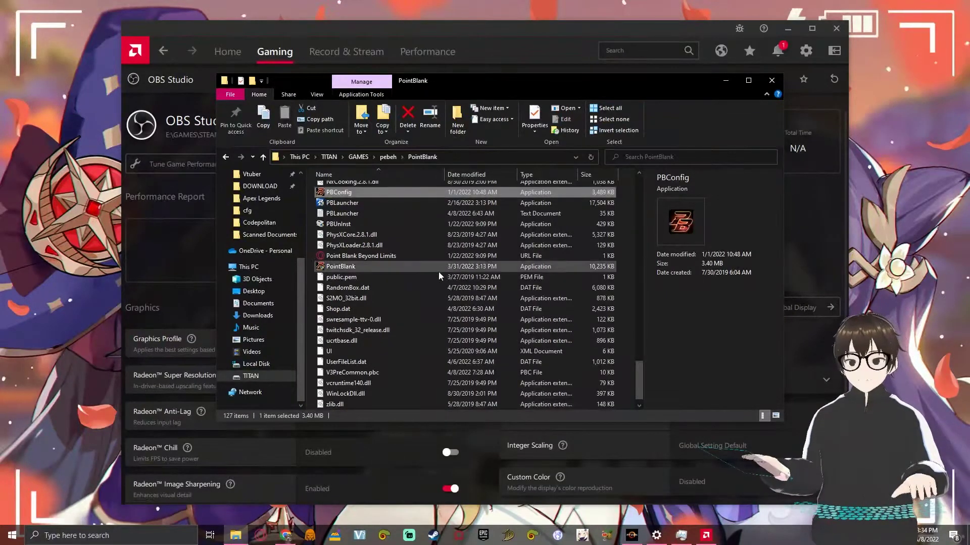
{"action": "left_click", "coordinate": [413, 267]}
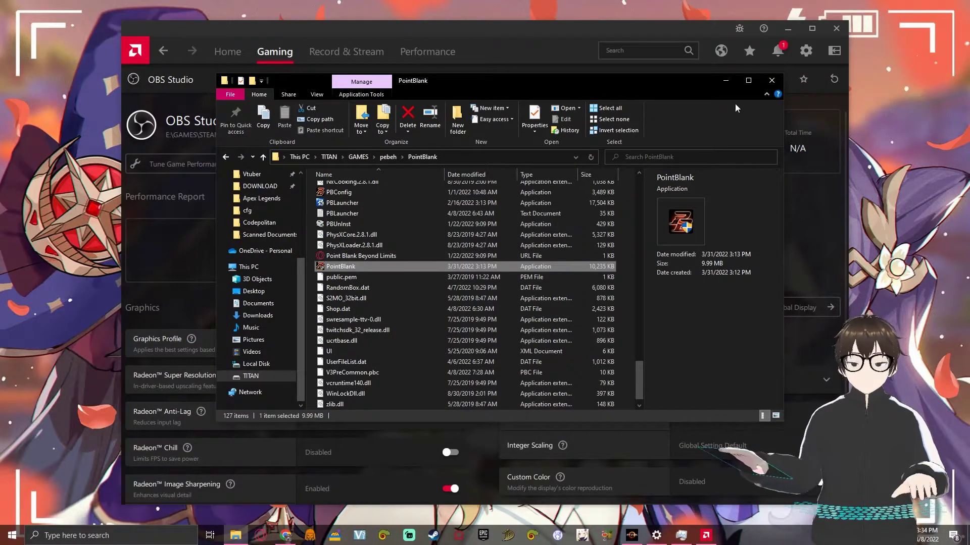
{"action": "left_click", "coordinate": [726, 80]}
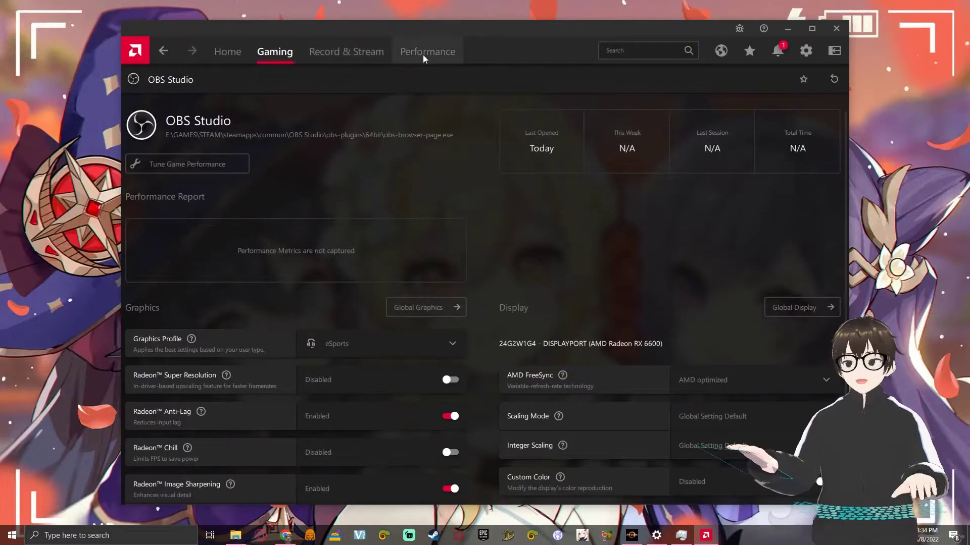
Step: Open performance tuning for the OBS Studio profile, dismiss the notice, and apply the automatic Overclock GPU option, accepting the warning
{"action": "left_click", "coordinate": [225, 167]}
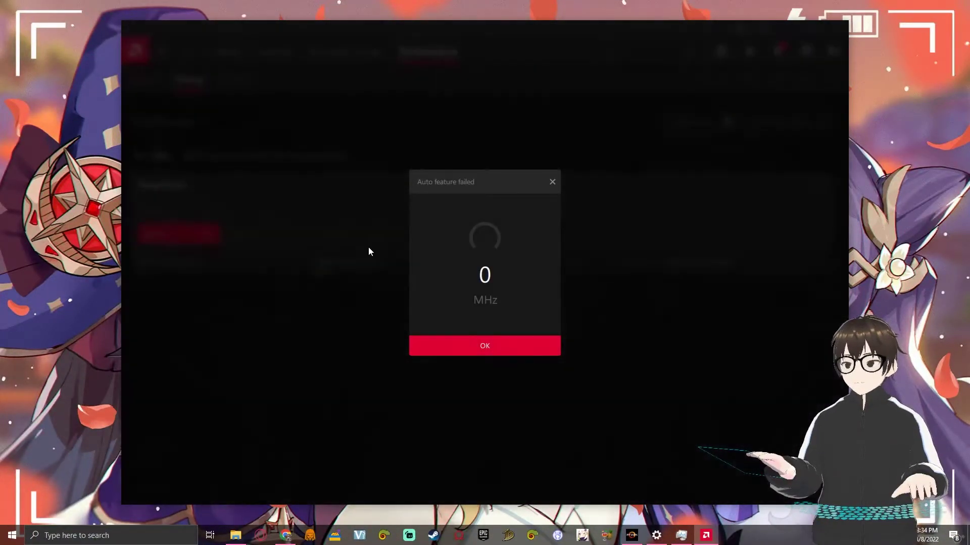
{"action": "left_click", "coordinate": [493, 345]}
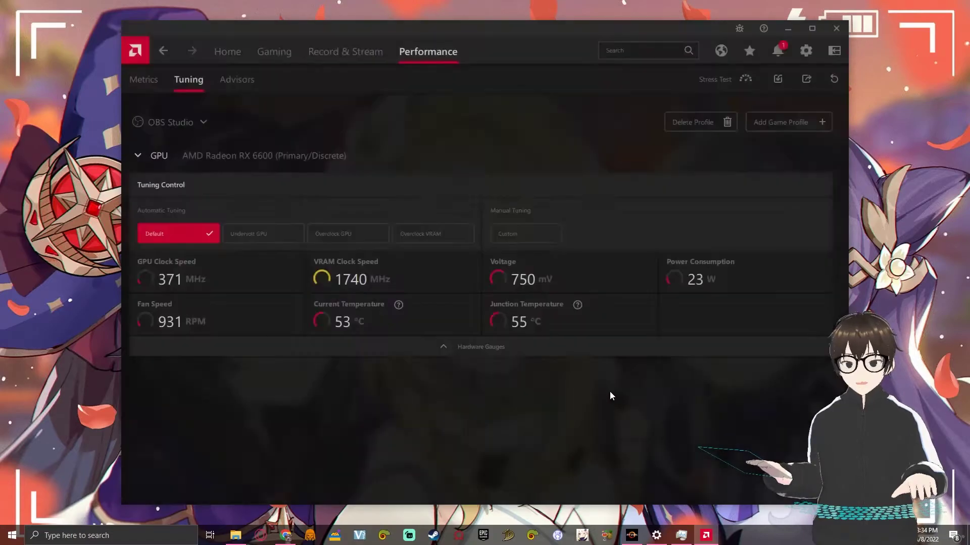
{"action": "left_click", "coordinate": [318, 235]}
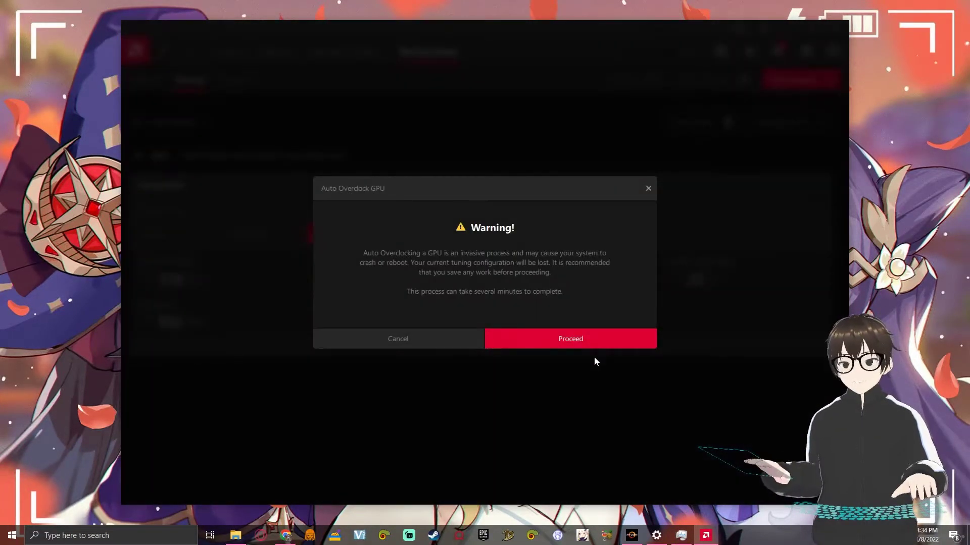
{"action": "left_click", "coordinate": [584, 340]}
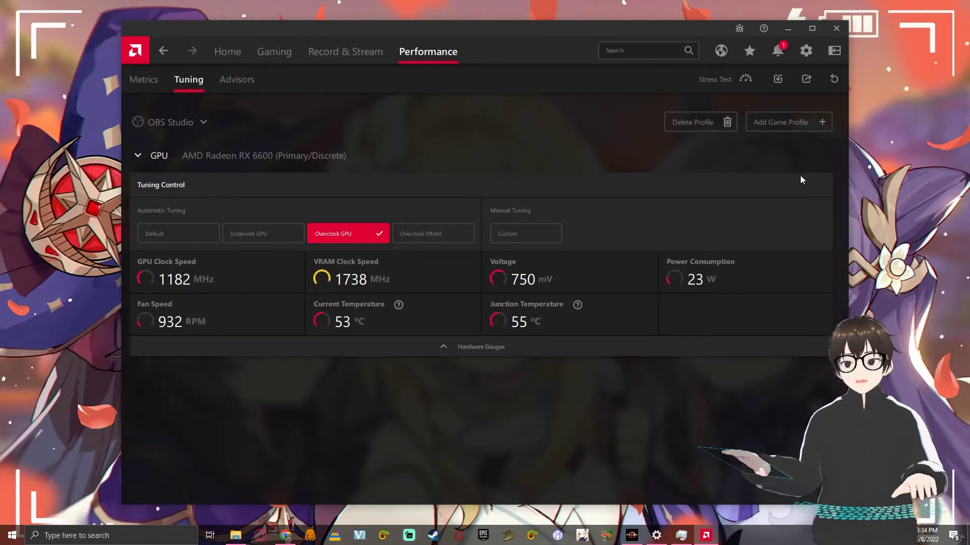
{"action": "left_click", "coordinate": [801, 127]}
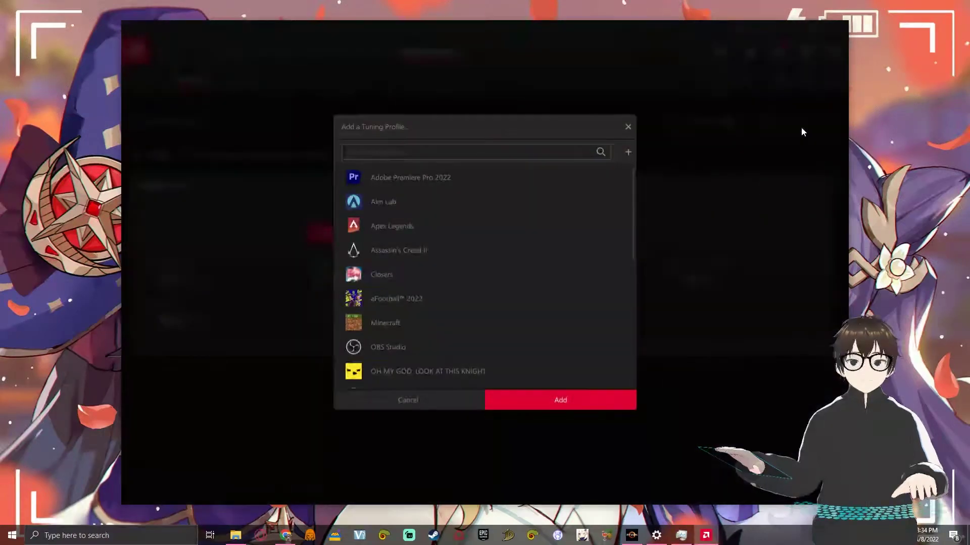
{"action": "scroll", "coordinate": [441, 323], "scroll_direction": "down", "scroll_amount": 6}
{"action": "scroll", "coordinate": [434, 341], "scroll_direction": "up", "scroll_amount": 5}
{"action": "scroll", "coordinate": [434, 342], "scroll_direction": "down", "scroll_amount": 7}
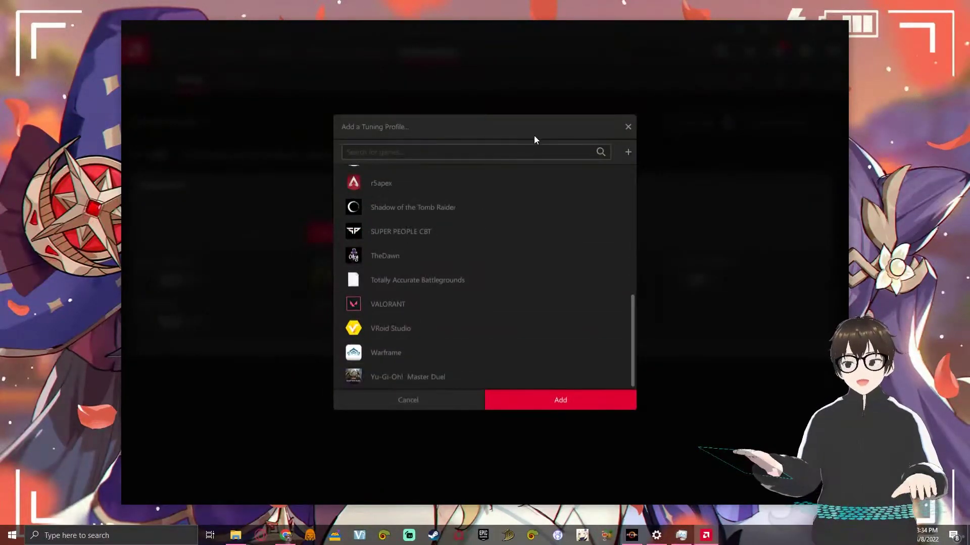
{"action": "left_click", "coordinate": [406, 325]}
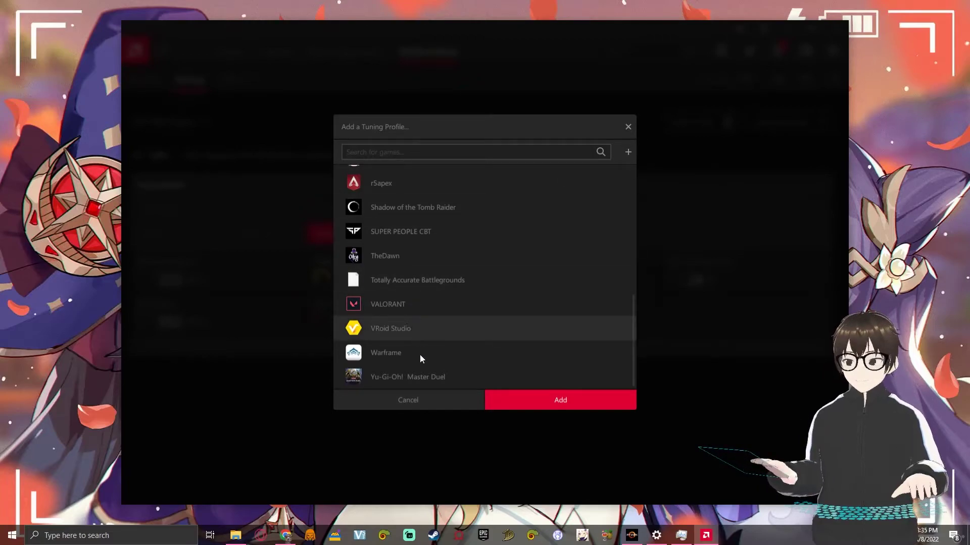
{"action": "scroll", "coordinate": [422, 377], "scroll_direction": "up", "scroll_amount": 5}
{"action": "left_click", "coordinate": [458, 259]}
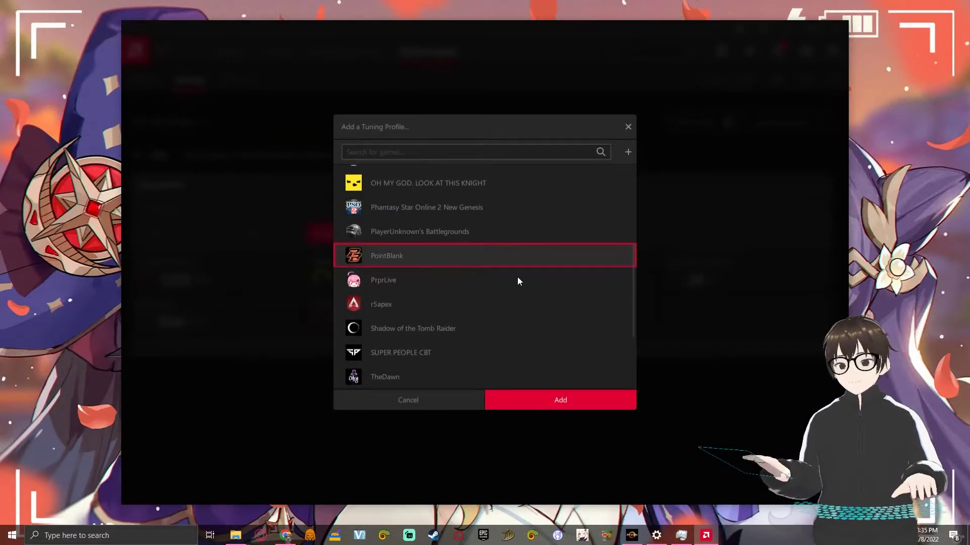
{"action": "left_click", "coordinate": [626, 127]}
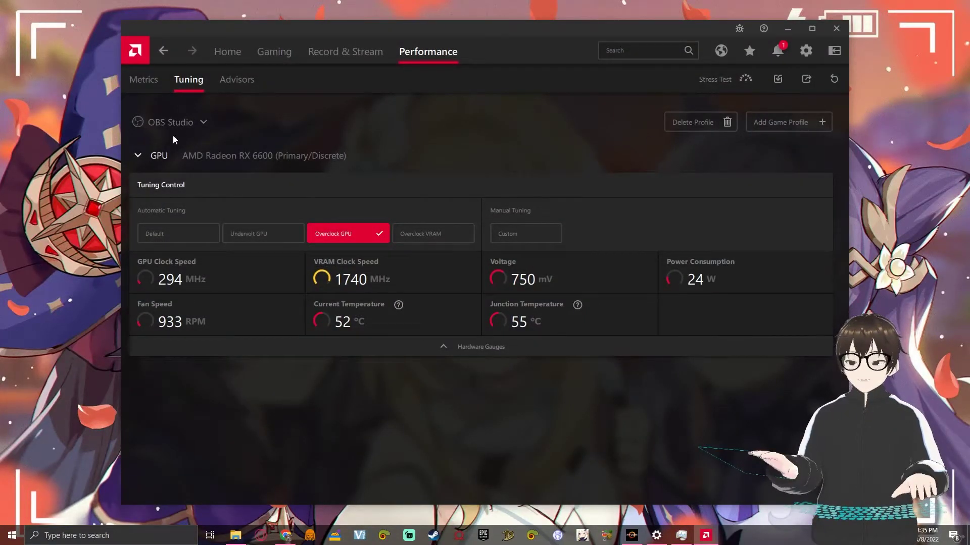
Step: Switch the tuning page to the PointBlank profile
{"action": "left_click", "coordinate": [186, 120]}
{"action": "left_click", "coordinate": [207, 218]}
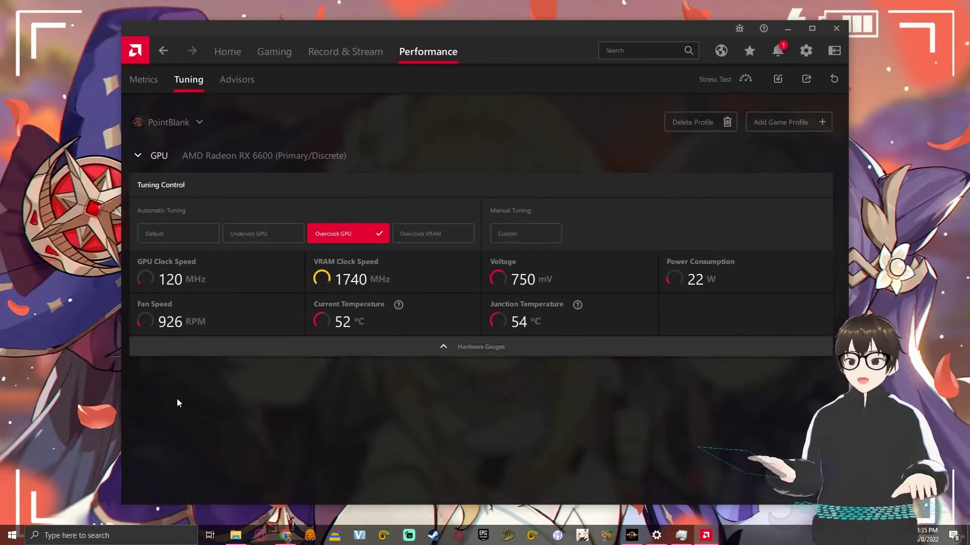
Step: Find Point Blank with Windows search, open its launcher, update the game, and start it
{"action": "left_click", "coordinate": [96, 534]}
{"action": "type", "text": "point Blank"}
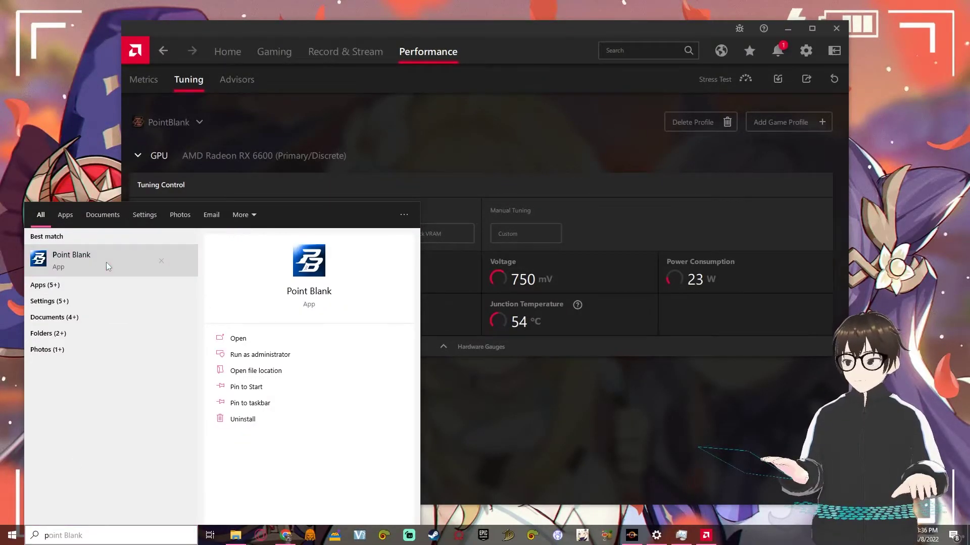
{"action": "left_click", "coordinate": [106, 262]}
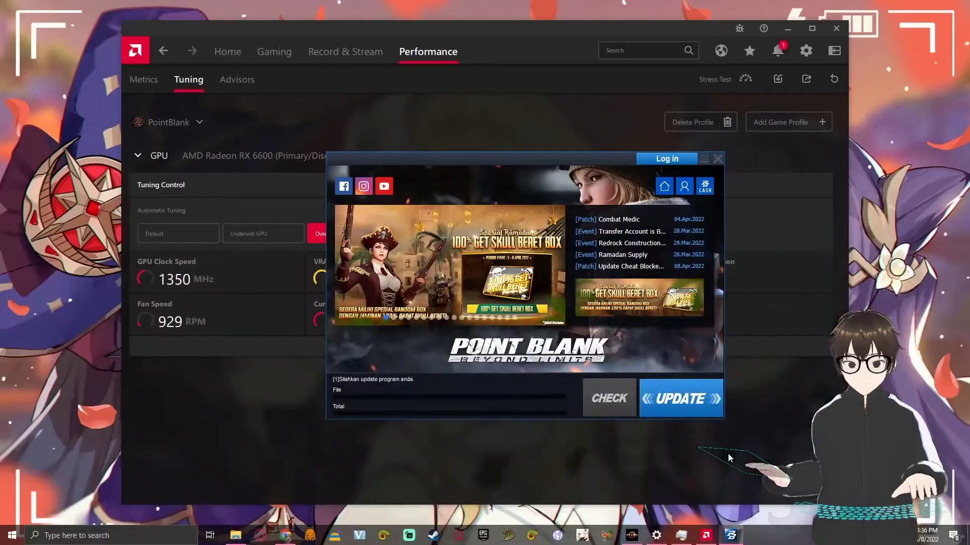
{"action": "left_click", "coordinate": [702, 414]}
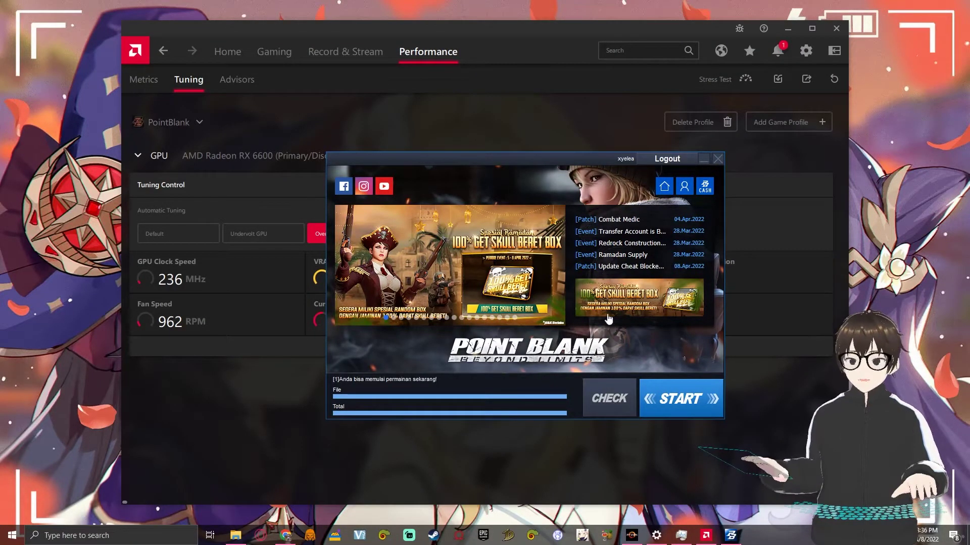
{"action": "left_click", "coordinate": [686, 411]}
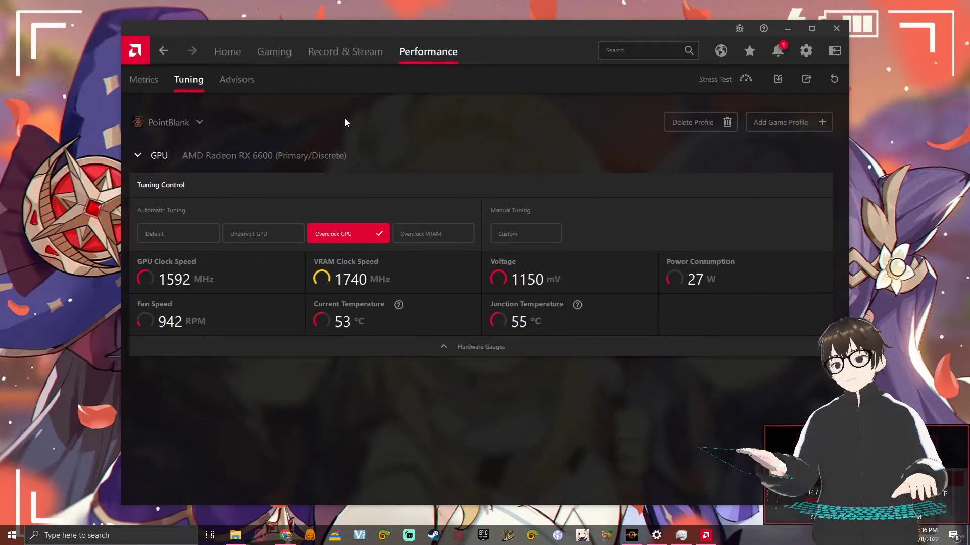
Step: Refresh the desktop and review PointBlank's session overview, performance report and graphics profile in AMD Software
{"action": "left_click", "coordinate": [238, 64]}
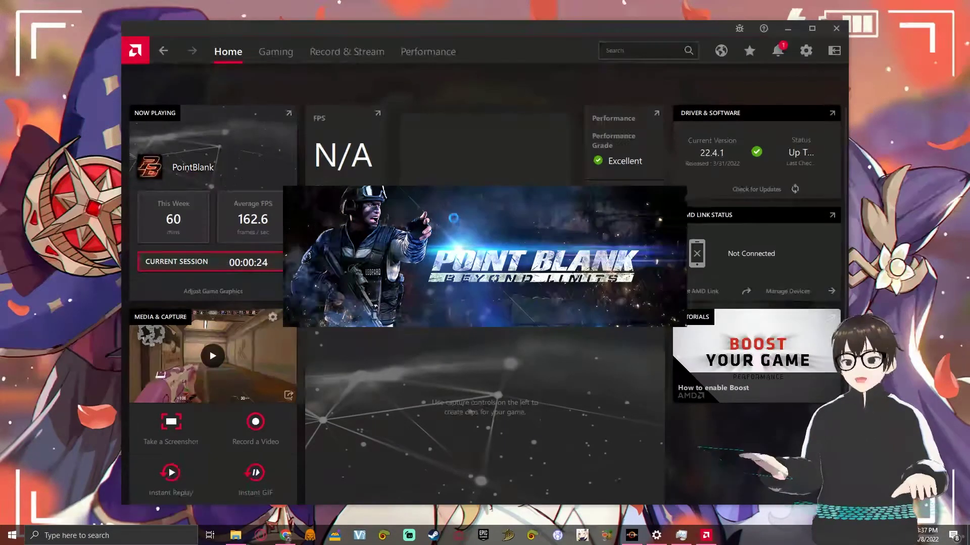
{"action": "right_click", "coordinate": [47, 196]}
{"action": "left_click", "coordinate": [83, 238]}
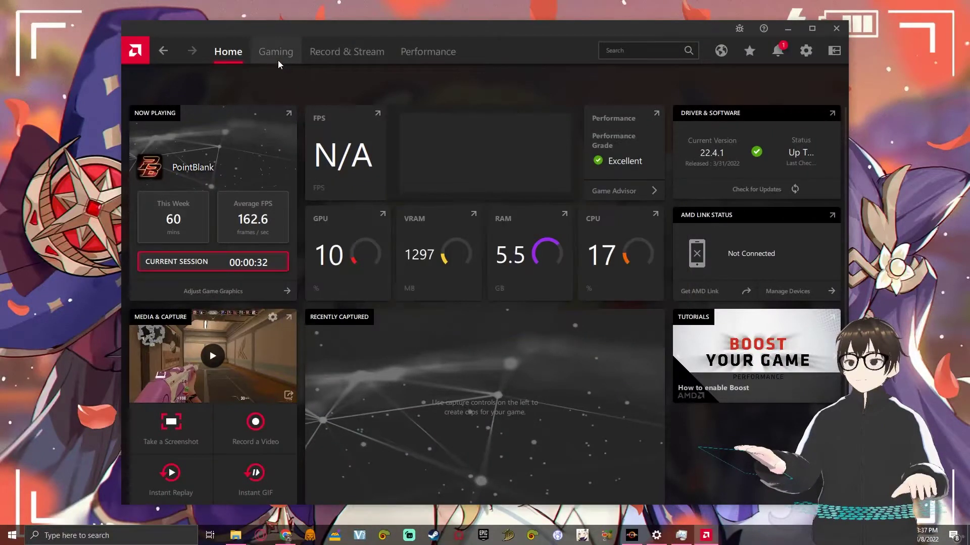
{"action": "left_click", "coordinate": [277, 54]}
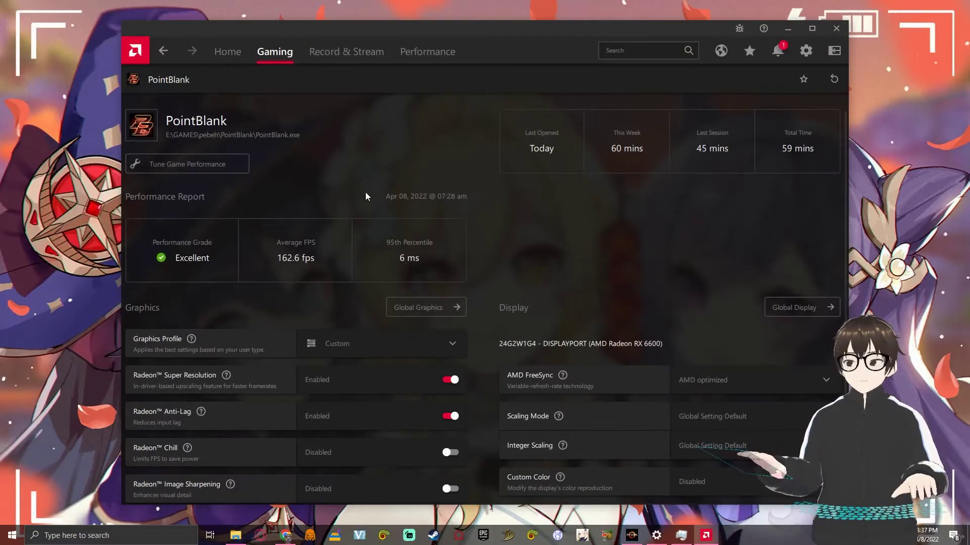
{"action": "left_click", "coordinate": [226, 59]}
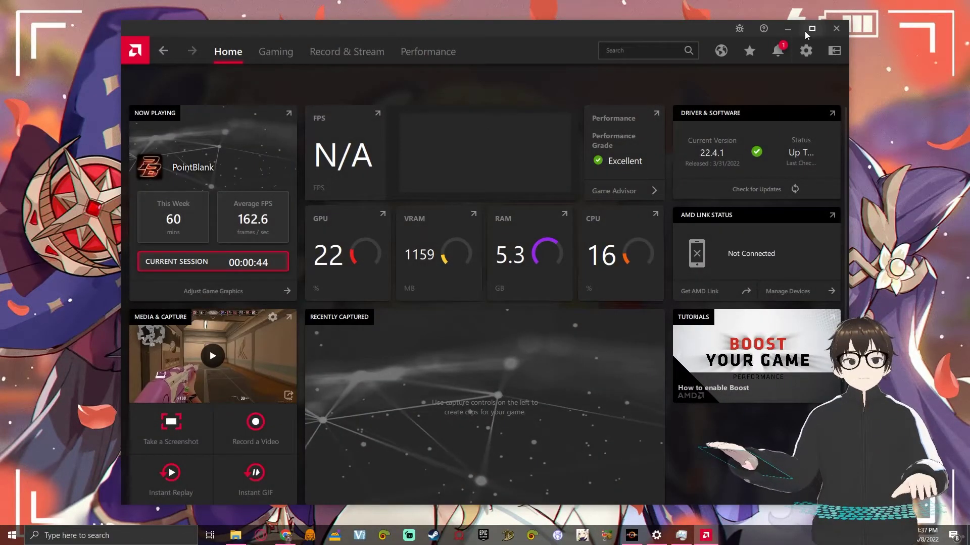
Step: Minimize the AMD Software window and refresh the desktop while Point Blank loads
{"action": "left_click", "coordinate": [787, 28]}
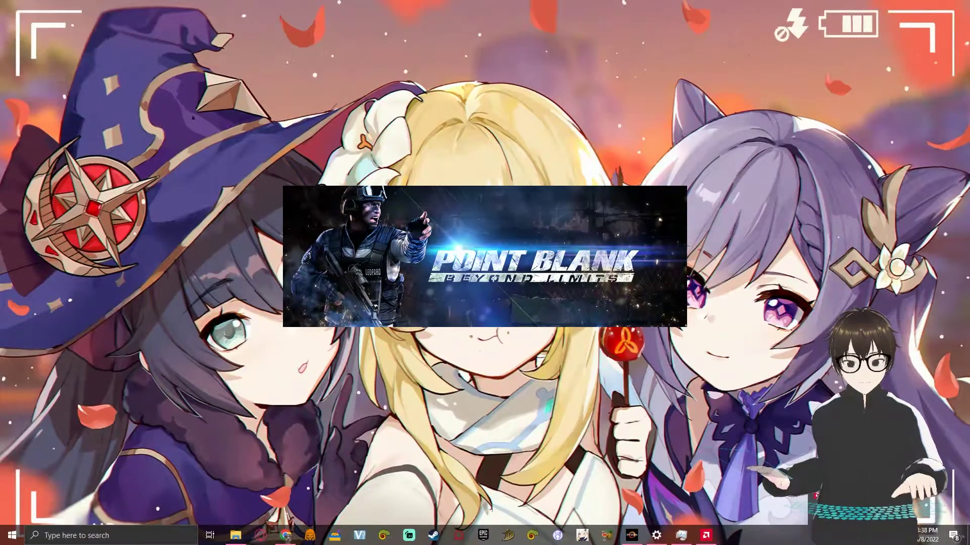
{"action": "right_click", "coordinate": [788, 245]}
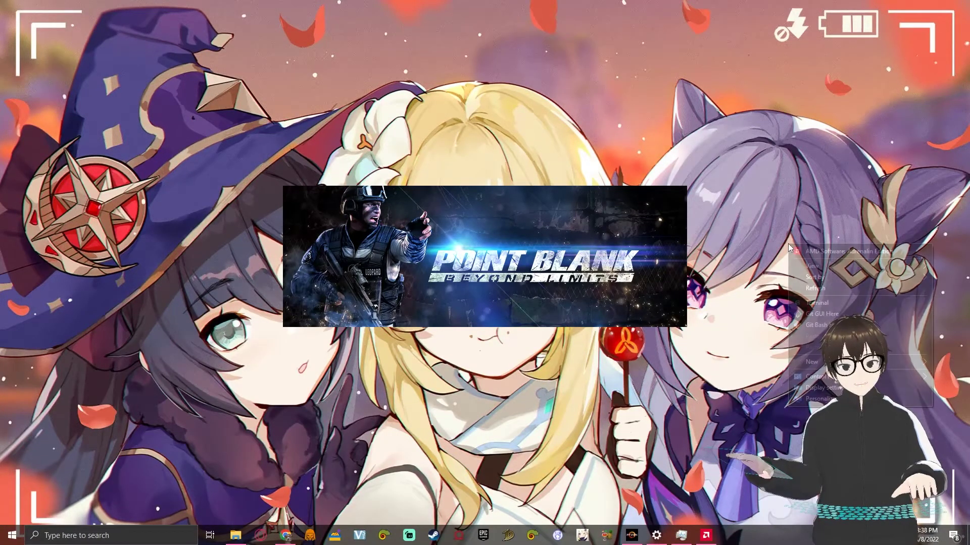
{"action": "left_click", "coordinate": [814, 288]}
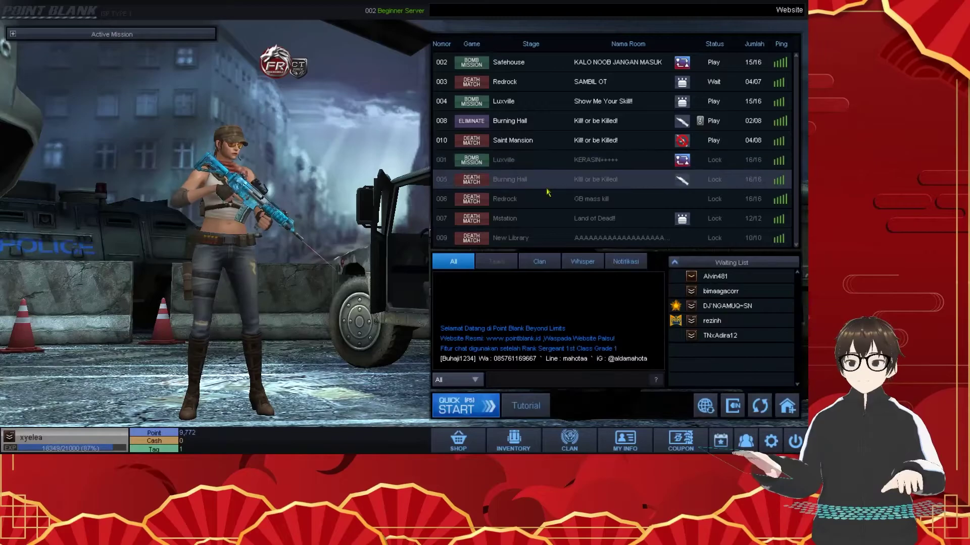
Step: Open the Video settings in Point Blank and check the FPS limit options
{"action": "left_click", "coordinate": [771, 440]}
{"action": "left_click", "coordinate": [304, 76]}
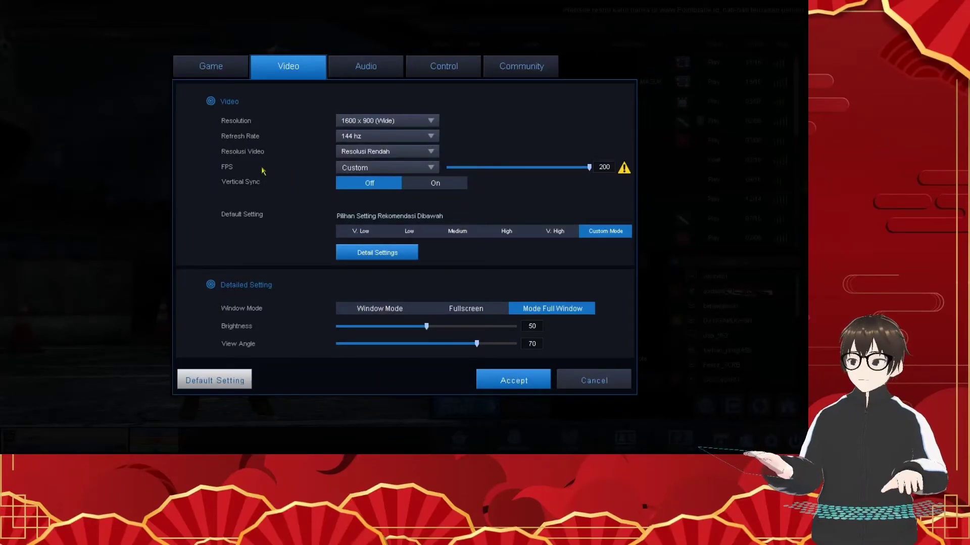
{"action": "left_click", "coordinate": [432, 169]}
{"action": "left_click", "coordinate": [432, 169]}
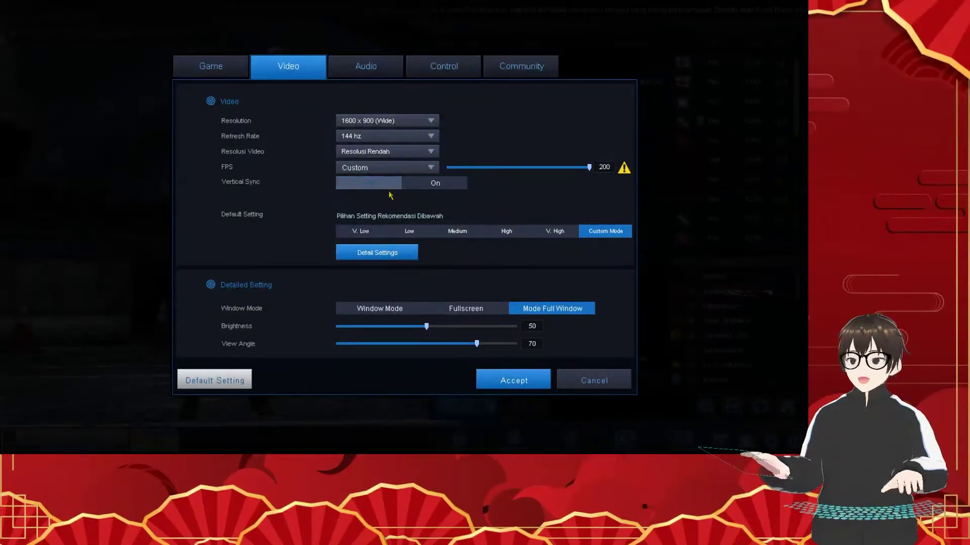
Step: Review Point Blank's detailed graphics options and window mode choices, then leave the Video settings without saving
{"action": "left_click", "coordinate": [399, 253]}
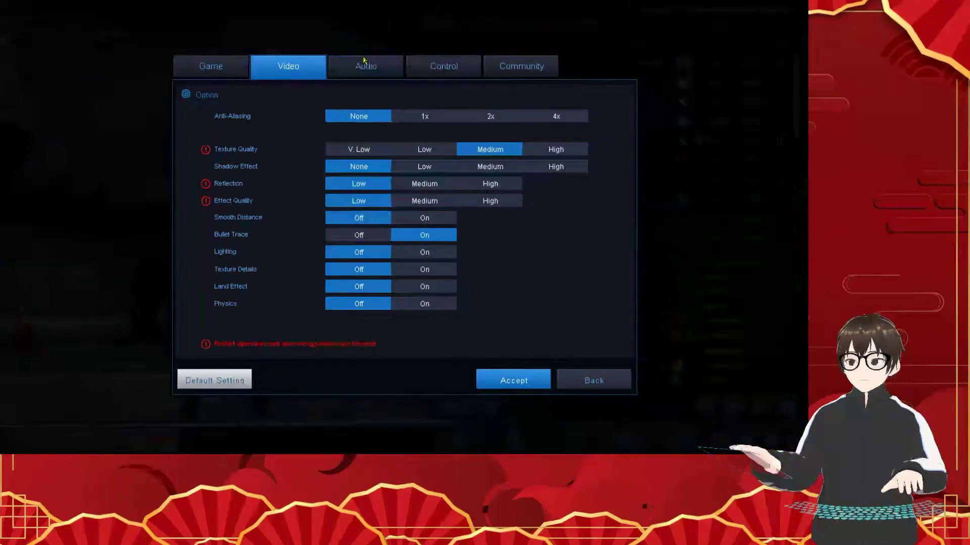
{"action": "left_click", "coordinate": [579, 385]}
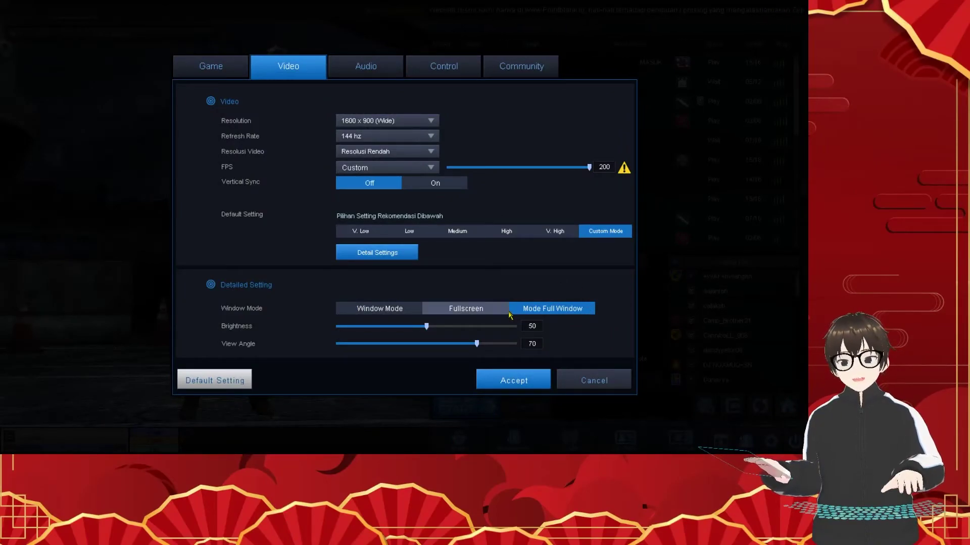
{"action": "left_click", "coordinate": [489, 311]}
{"action": "left_click", "coordinate": [408, 279]}
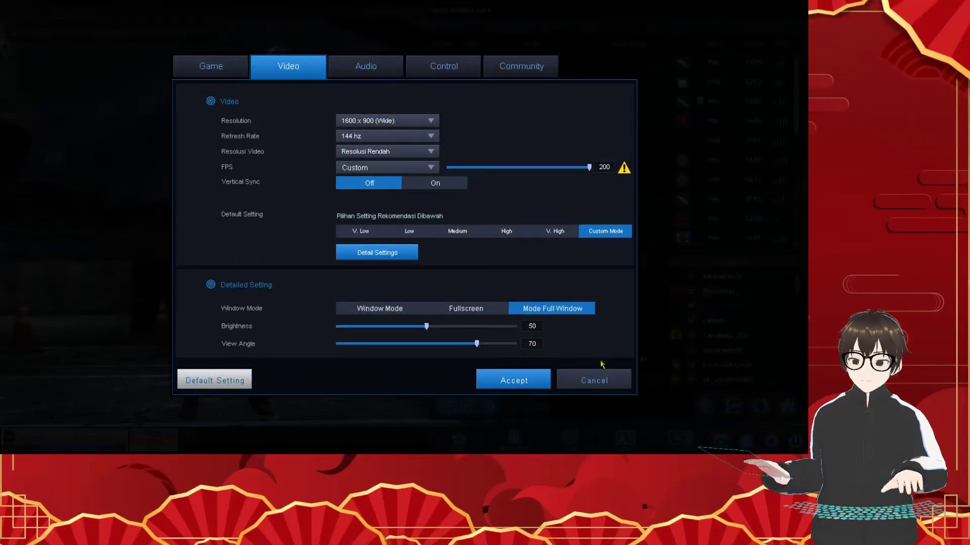
{"action": "left_click", "coordinate": [594, 380]}
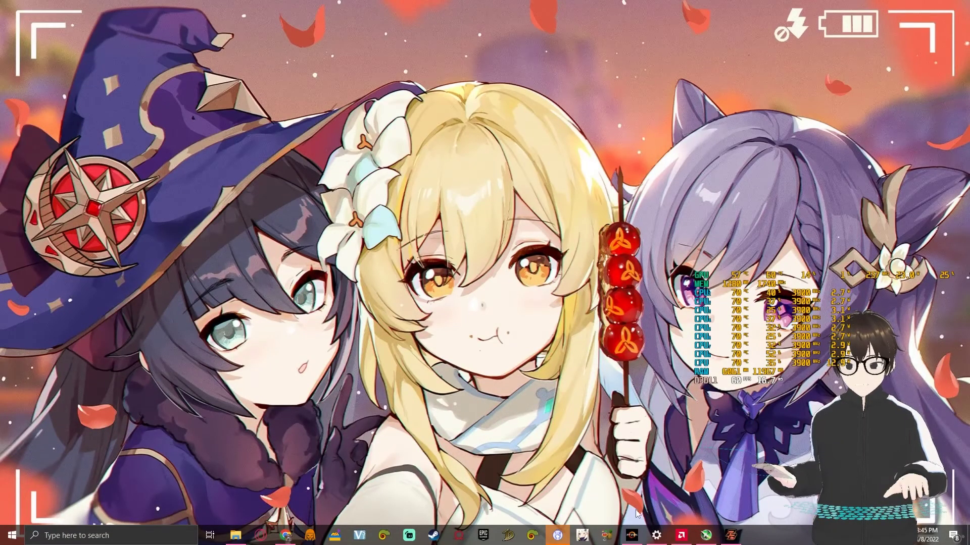
Step: Bring up AMD Software, move its window toward the middle of the desktop, and close MSI Afterburner with its on-screen monitoring
{"action": "left_click", "coordinate": [681, 536]}
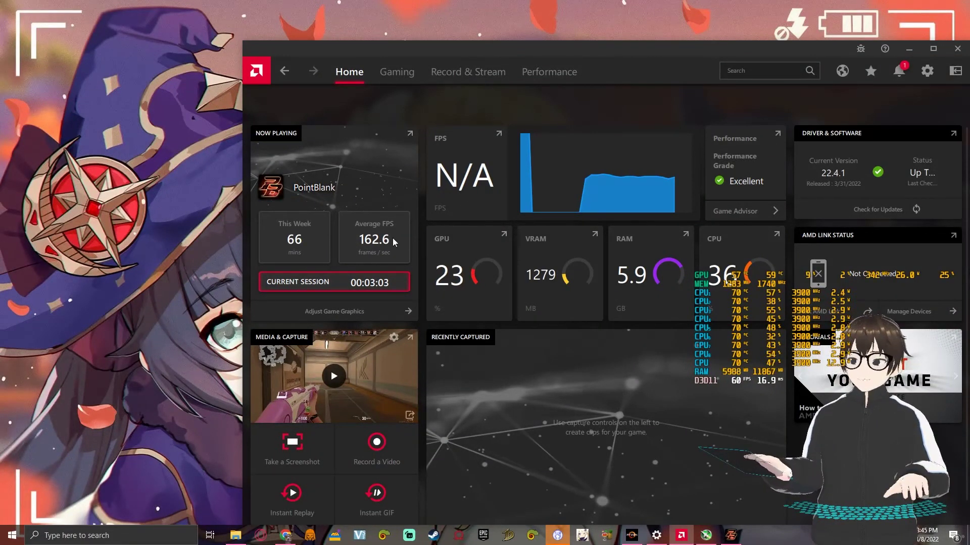
{"action": "left_click_drag", "start_coordinate": [544, 50], "coordinate": [420, 10]}
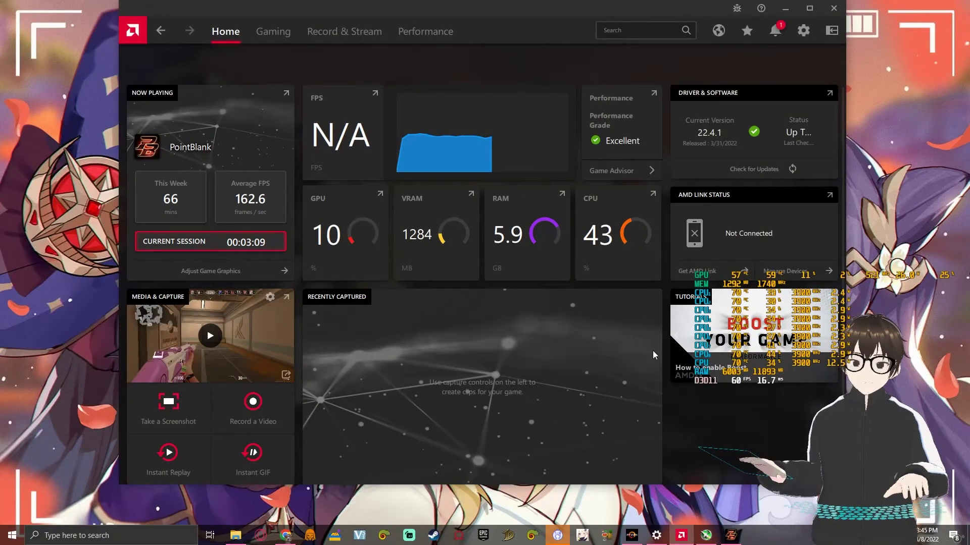
{"action": "left_click", "coordinate": [707, 535]}
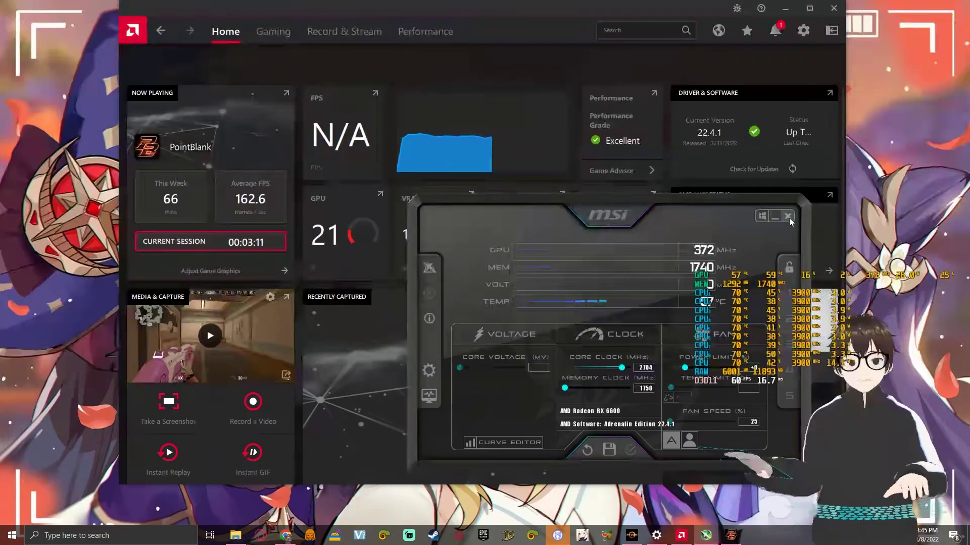
{"action": "key", "text": "alt+F4"}
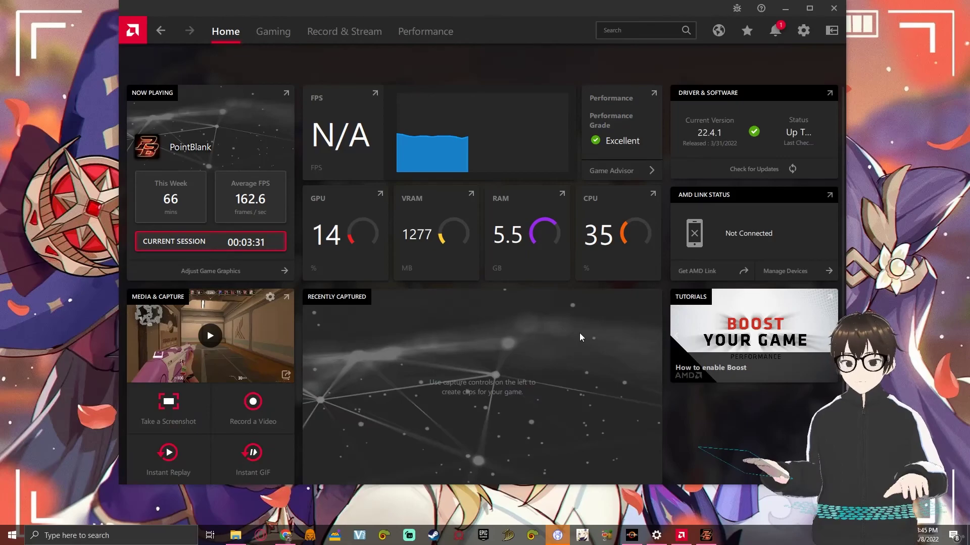
Step: Check the performance metrics and their overlay options in AMD Software, and return to the Home overview
{"action": "left_click", "coordinate": [441, 43]}
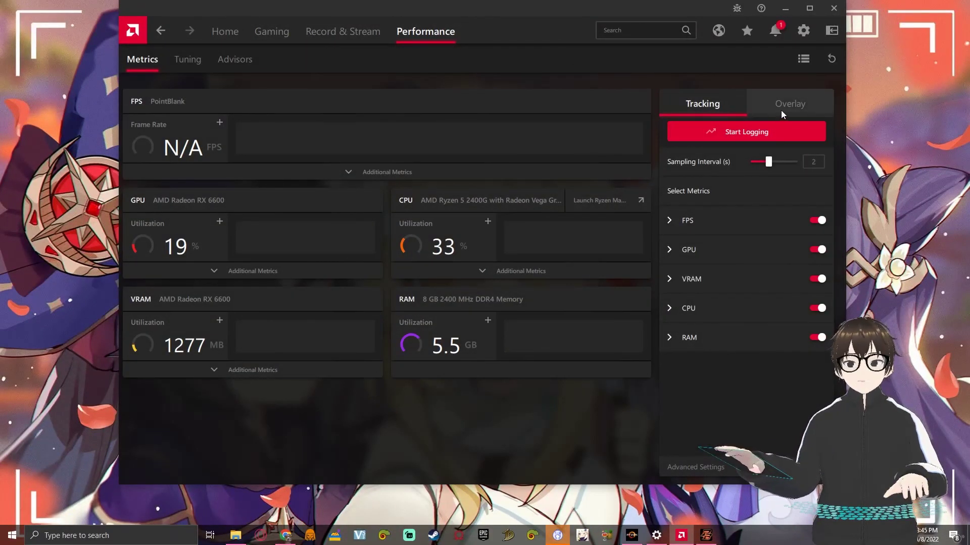
{"action": "left_click", "coordinate": [781, 110]}
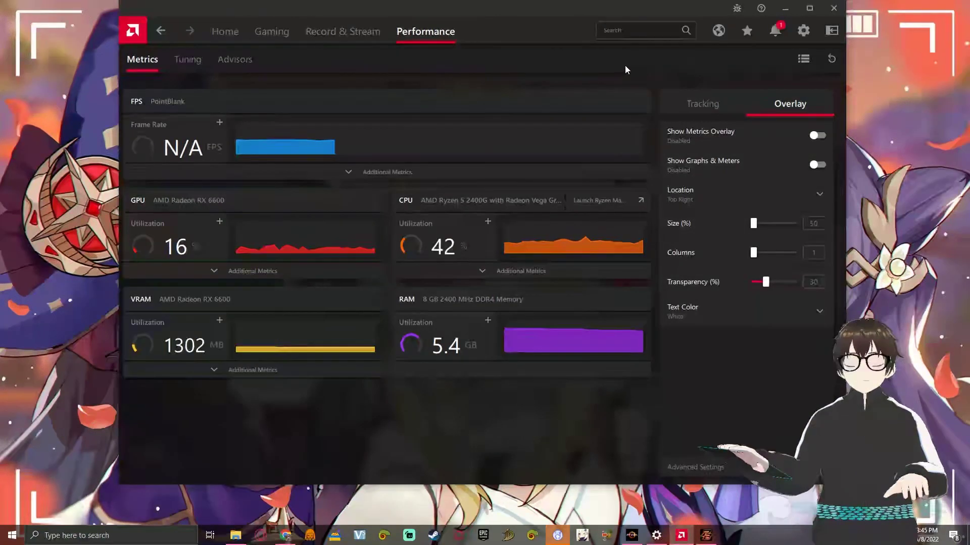
{"action": "left_click", "coordinate": [219, 31]}
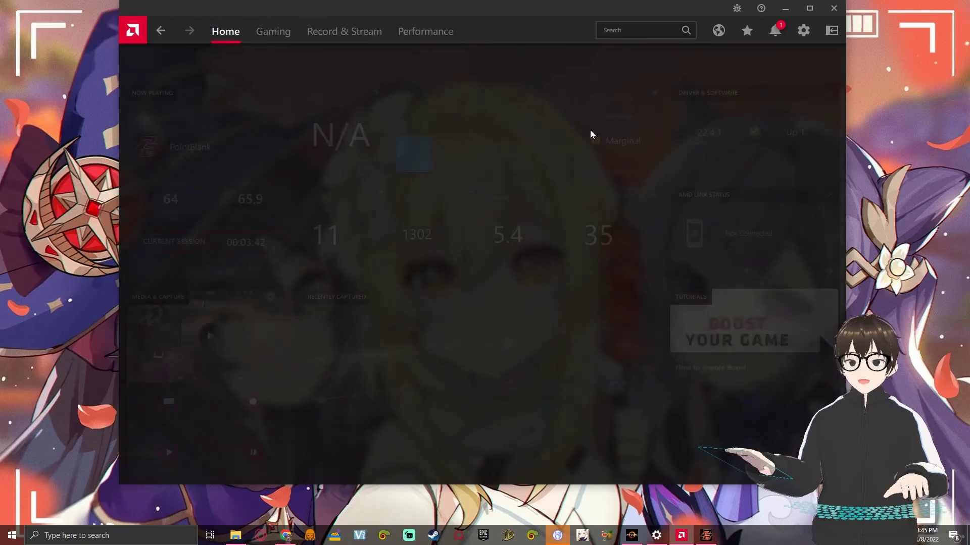
{"action": "scroll", "coordinate": [464, 289], "scroll_direction": "down", "scroll_amount": 1}
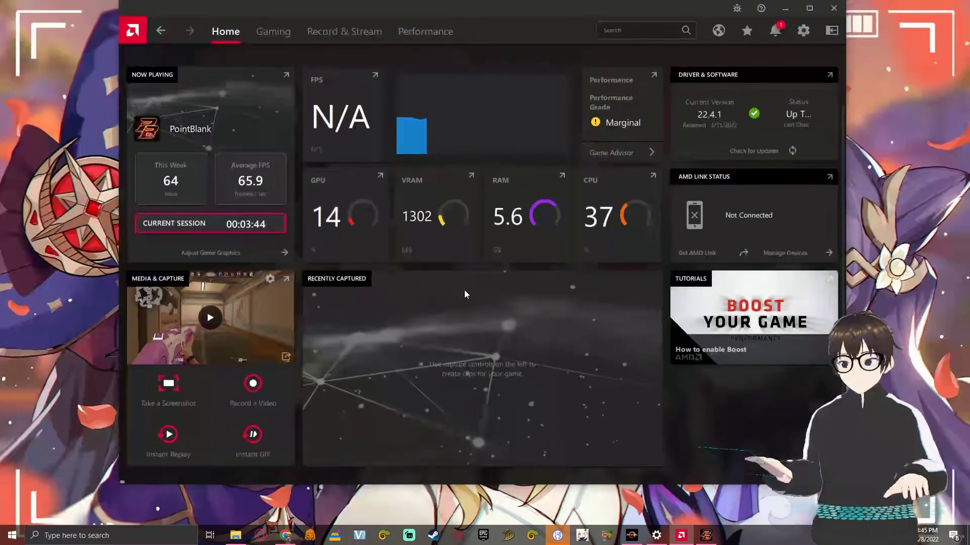